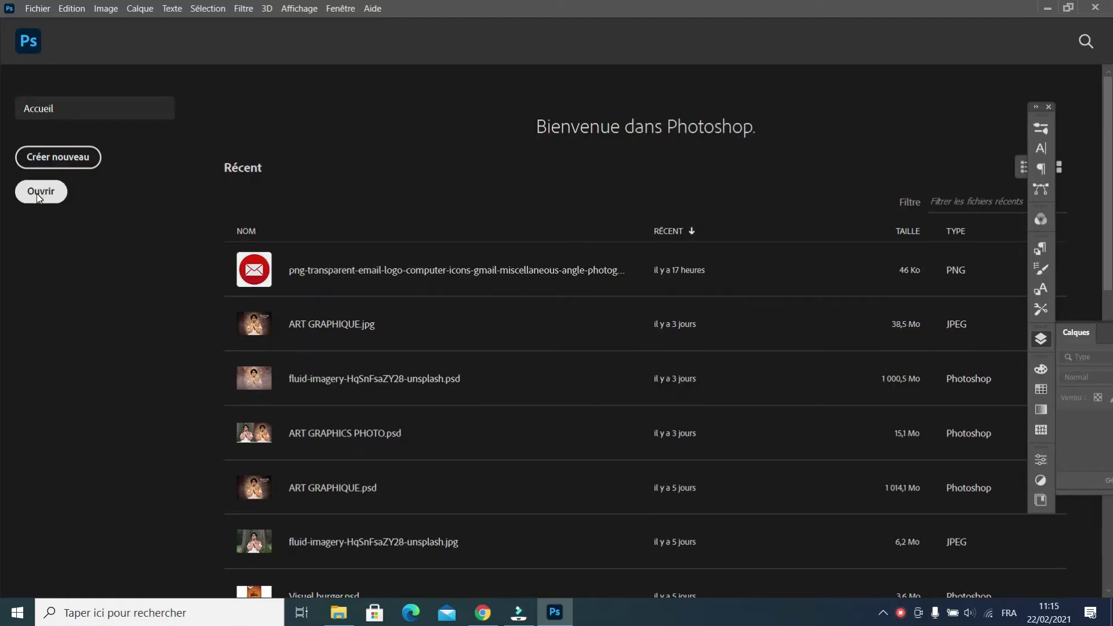
# Open the bach-tran photo of the woman in the pink dress from the downloads subfolder
pyautogui.click(38, 192)
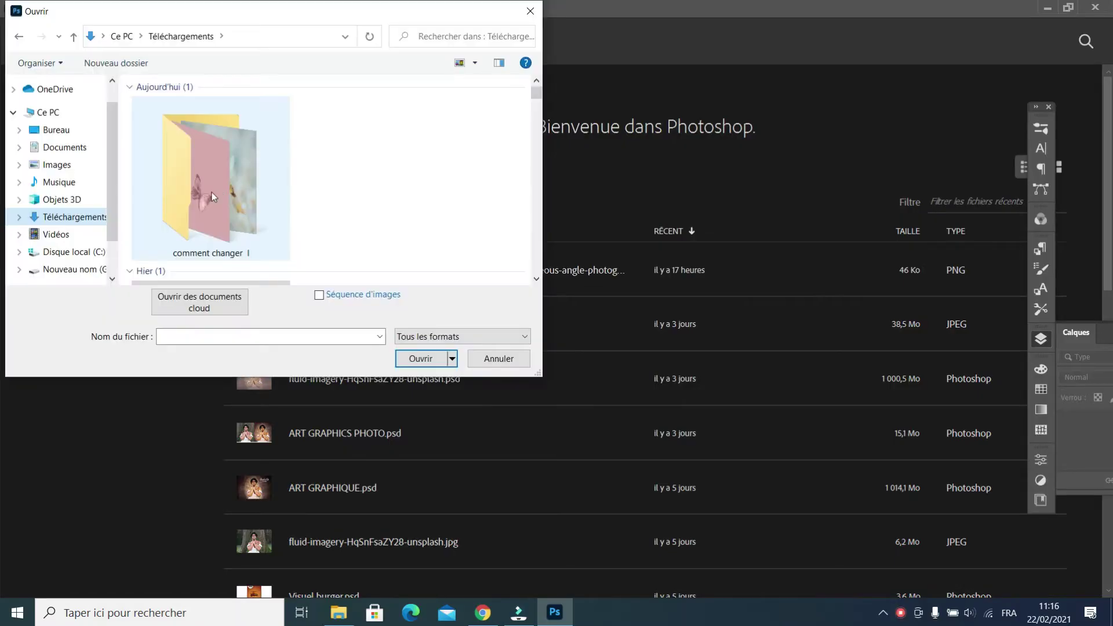
pyautogui.doubleClick(214, 192)
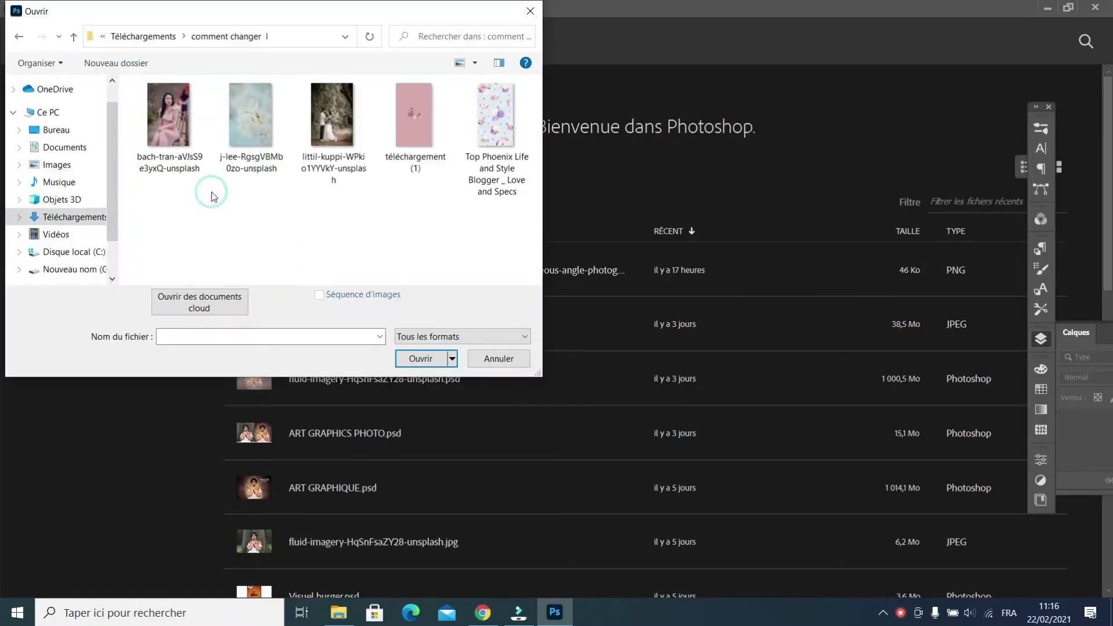
pyautogui.click(200, 139)
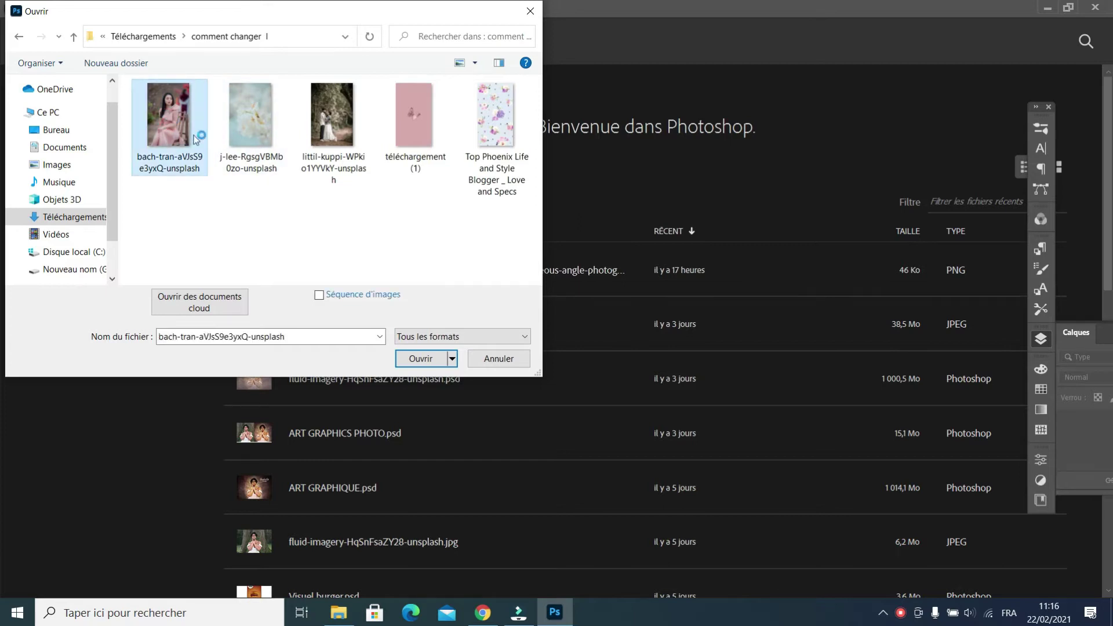
pyautogui.click(420, 360)
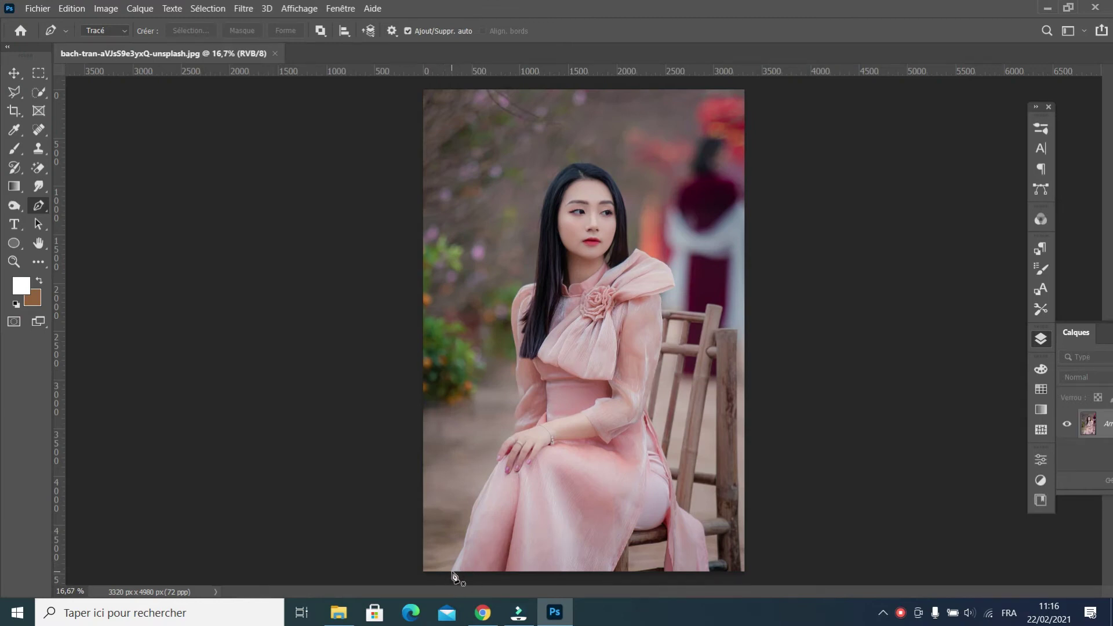
# Place Pen anchors from the dress bottom up its edge, redoing misplaced points
pyautogui.click(451, 571)
pyautogui.click(462, 546)
pyautogui.click(499, 460)
pyautogui.moveTo(503, 456); pyautogui.dragTo(529, 426)
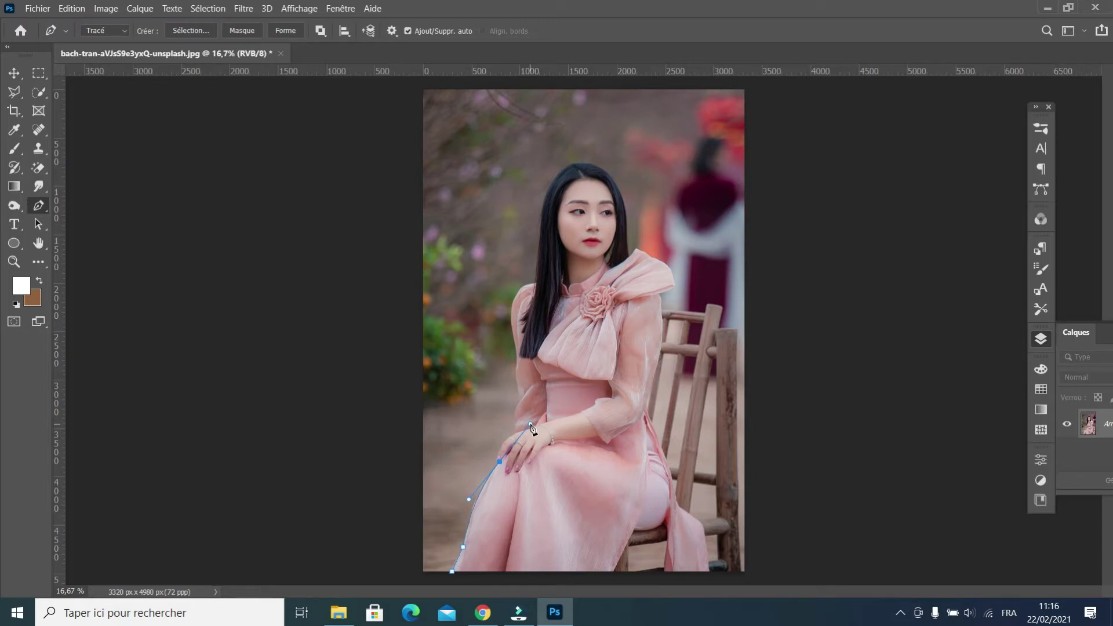
pyautogui.keyDown('alt'); pyautogui.click(500, 462); pyautogui.keyUp('alt')
pyautogui.hotkey('ctrl', 'z')
pyautogui.moveTo(492, 471)
pyautogui.mouseDown()
pyautogui.moveTo(514, 462)
pyautogui.moveTo(508, 450)
pyautogui.mouseUp()
pyautogui.keyDown('alt'); pyautogui.click(492, 471); pyautogui.keyUp('alt')
# Zoom in, collapse the layers panel, and curve the path along the hand's edge
pyautogui.hotkey('ctrl', '+')
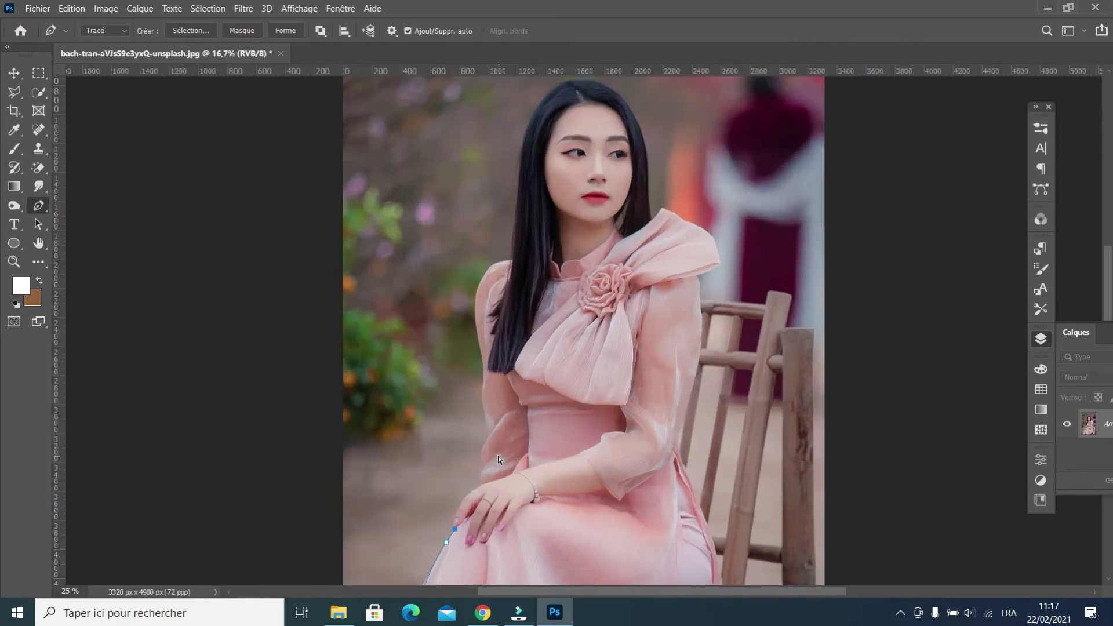
pyautogui.hotkey('ctrl', '+')
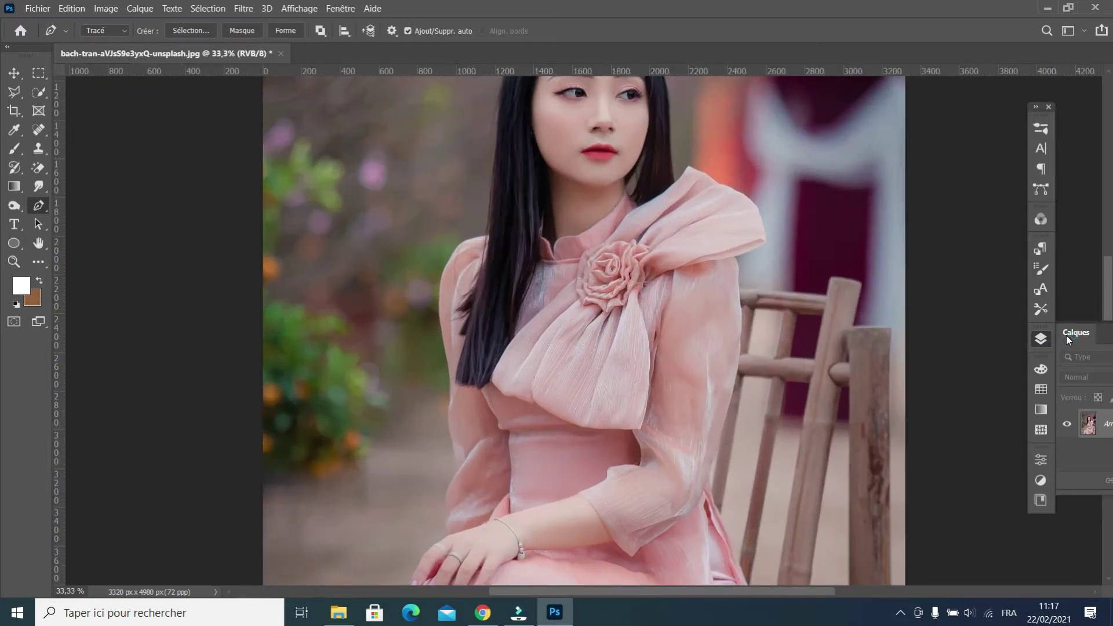
pyautogui.moveTo(1065, 336); pyautogui.dragTo(1042, 336)
pyautogui.click(1041, 336)
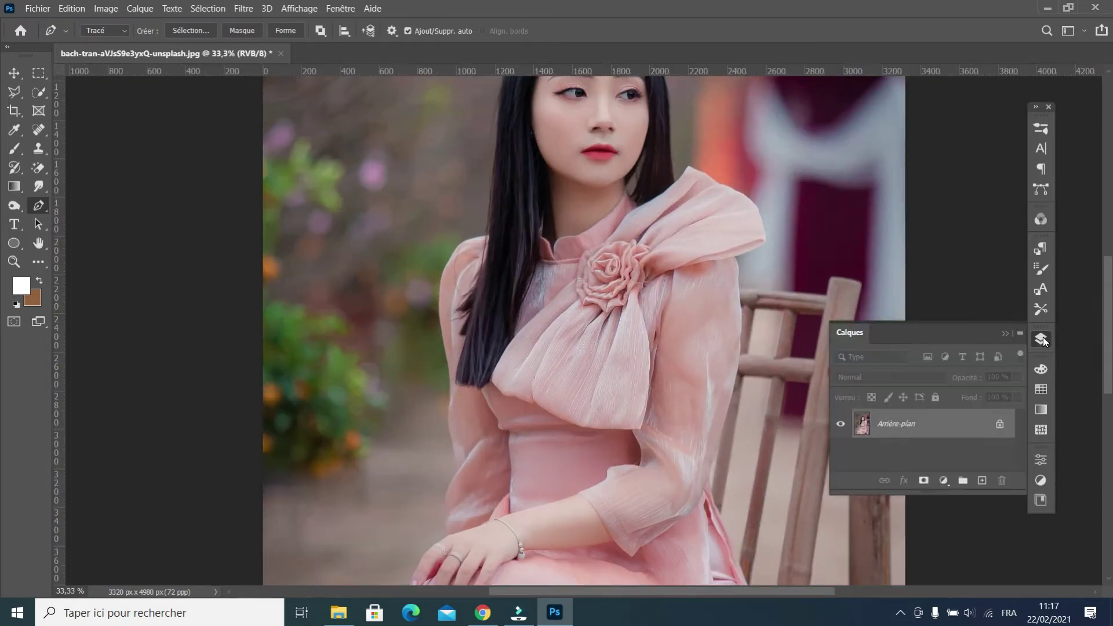
pyautogui.click(1109, 583)
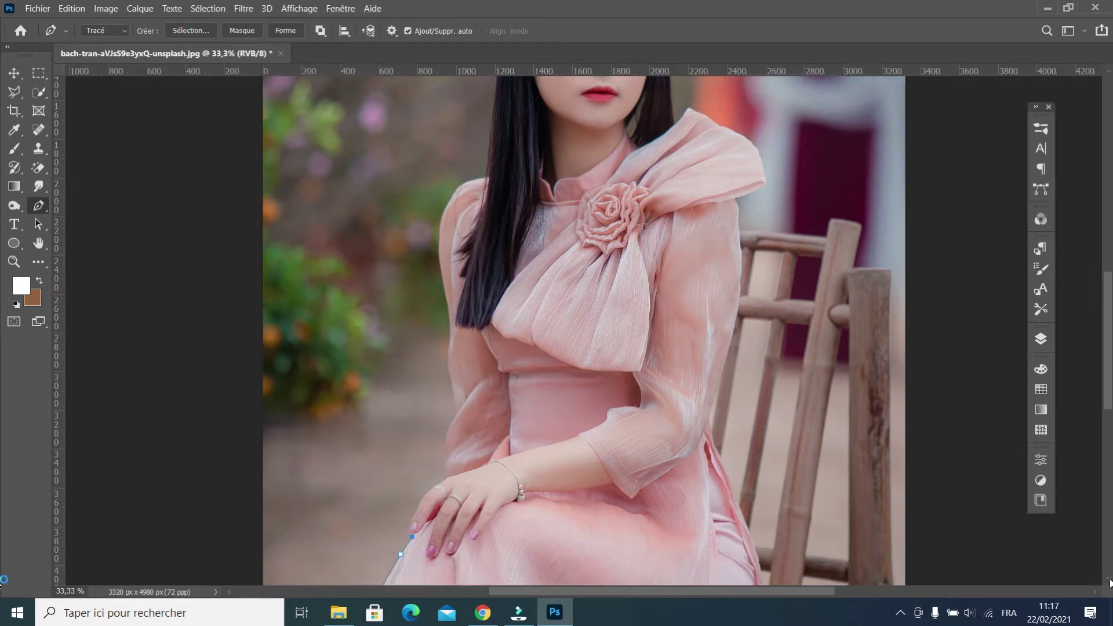
pyautogui.click(1108, 584)
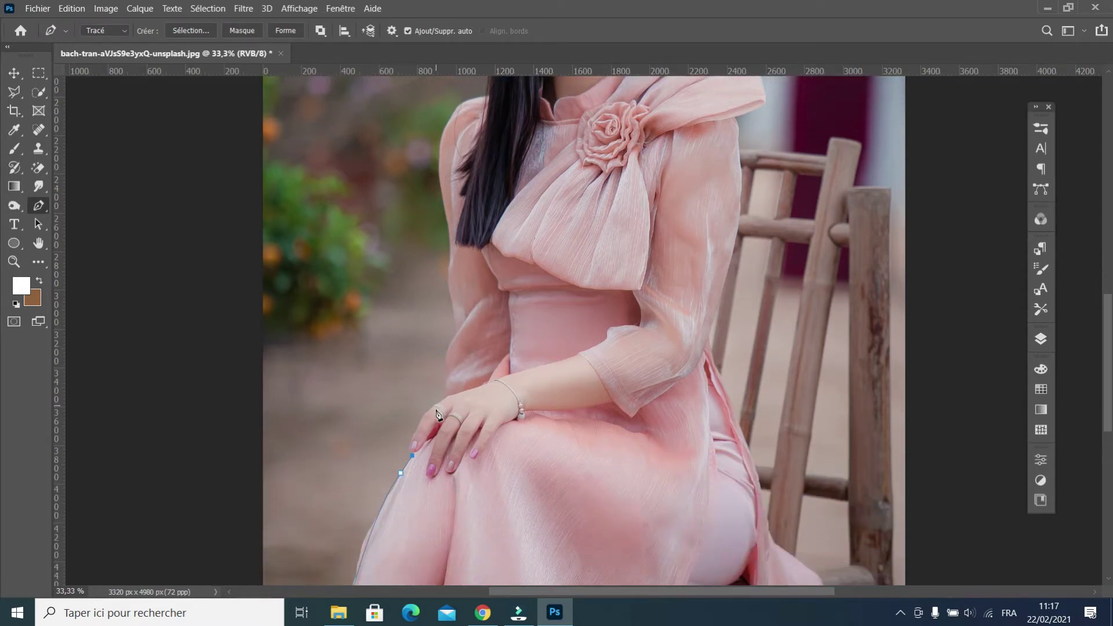
pyautogui.moveTo(437, 400); pyautogui.dragTo(443, 388)
# Extend the path around the hand edge and up the forearm with corner anchors
pyautogui.keyDown('alt'); pyautogui.click(422, 417); pyautogui.keyUp('alt')
pyautogui.moveTo(448, 398); pyautogui.dragTo(455, 396)
pyautogui.click(447, 397)
pyautogui.moveTo(452, 346); pyautogui.dragTo(462, 332)
pyautogui.keyDown('alt'); pyautogui.click(451, 345); pyautogui.keyUp('alt')
pyautogui.moveTo(447, 275); pyautogui.dragTo(451, 275)
pyautogui.hotkey('ctrl', 'z')
# Continue the path up the sleeve toward the hair, redoing a misplaced shoulder point
pyautogui.click(446, 269)
pyautogui.click(450, 236)
pyautogui.moveTo(446, 216); pyautogui.dragTo(446, 227)
pyautogui.keyDown('alt'); pyautogui.click(449, 235); pyautogui.keyUp('alt')
pyautogui.moveTo(463, 104); pyautogui.dragTo(502, 74)
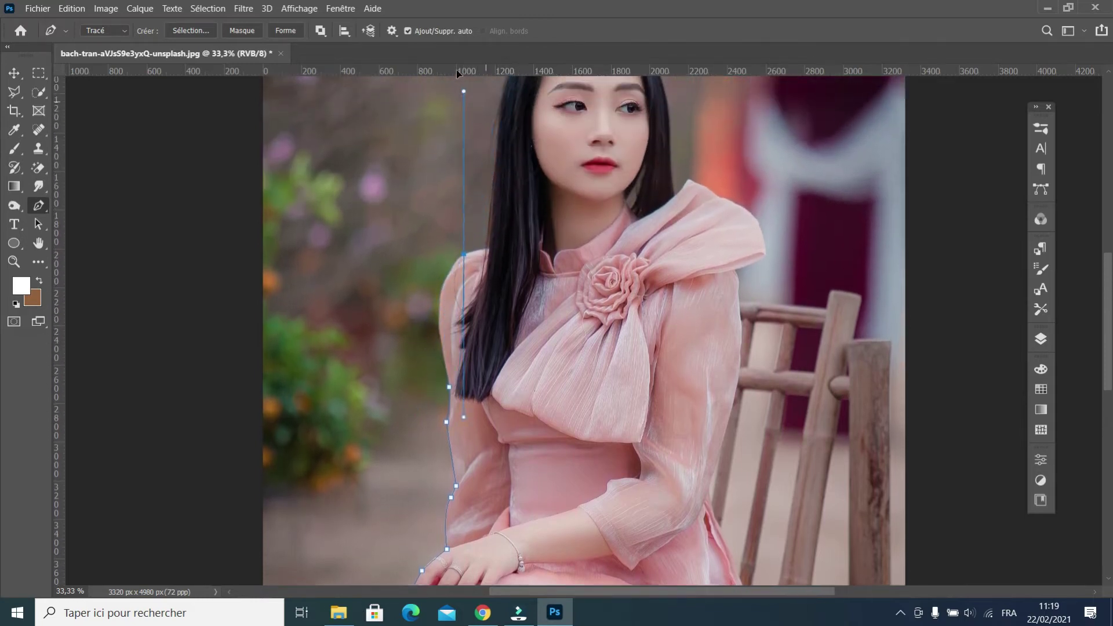
pyautogui.moveTo(502, 74); pyautogui.dragTo(474, 69)
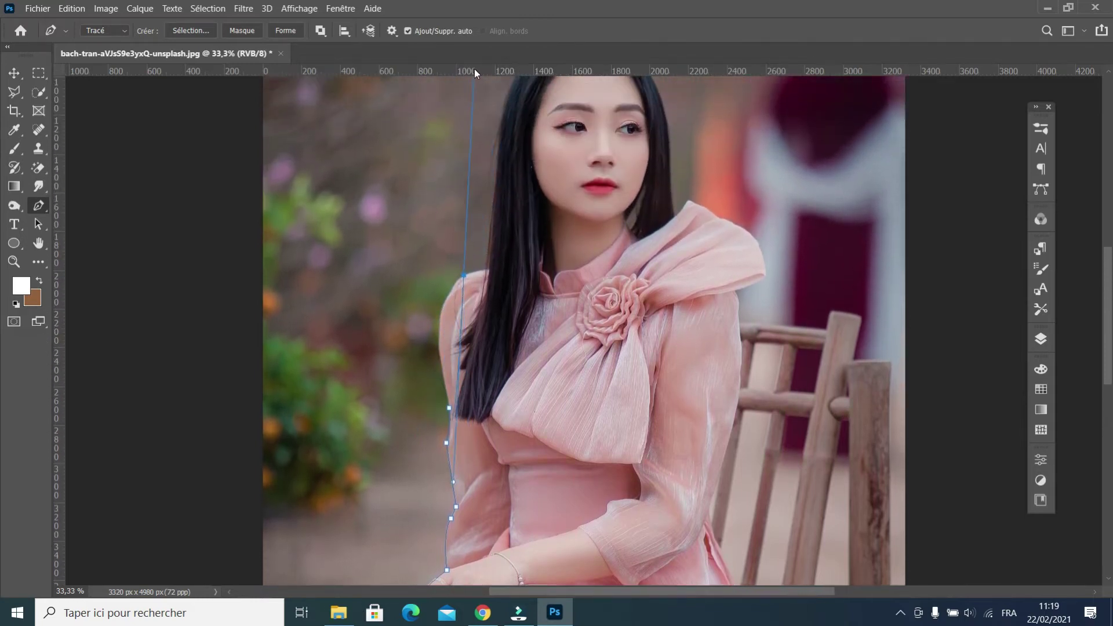
pyautogui.hotkey('ctrl', 'z')
pyautogui.moveTo(457, 279)
pyautogui.mouseDown()
pyautogui.moveTo(500, 248)
pyautogui.moveTo(494, 234)
pyautogui.mouseUp()
# Trace the path up the side of the hair and across the crown of her head
pyautogui.click(486, 267)
pyautogui.click(495, 146)
pyautogui.scroll(3, 846, 185)
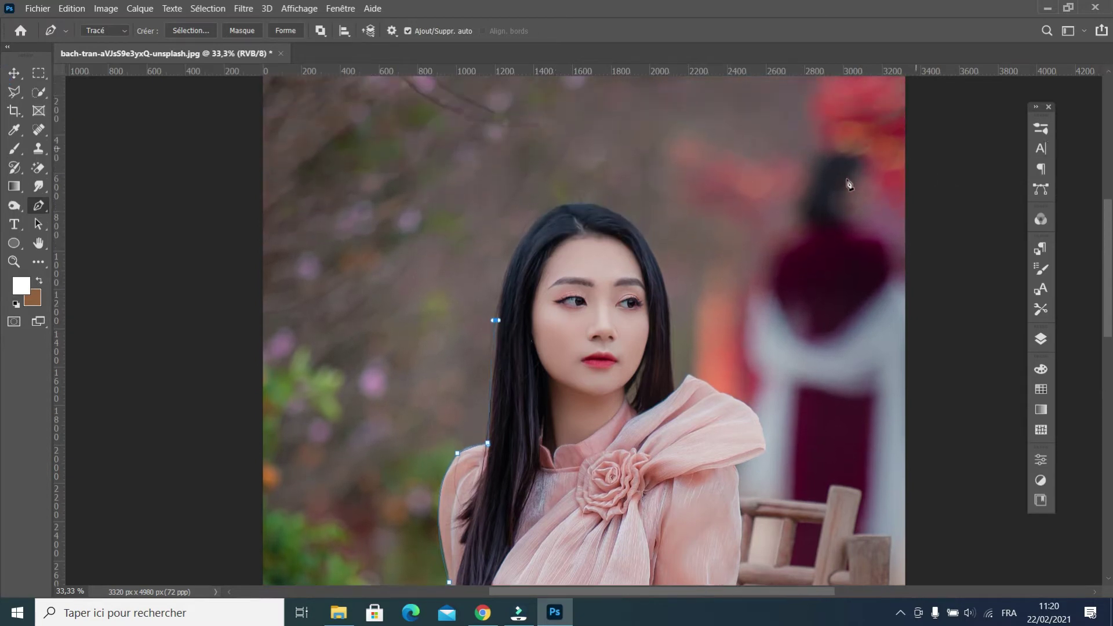
pyautogui.moveTo(554, 211); pyautogui.dragTo(600, 203)
pyautogui.keyDown('alt'); pyautogui.click(554, 211); pyautogui.keyUp('alt')
pyautogui.moveTo(595, 204); pyautogui.dragTo(605, 212)
pyautogui.keyDown('alt'); pyautogui.click(595, 205); pyautogui.keyUp('alt')
# Continue the path down the hair's right side, along the shoulder and around the bow
pyautogui.moveTo(670, 314); pyautogui.dragTo(681, 422)
pyautogui.keyDown('alt'); pyautogui.click(670, 315); pyautogui.keyUp('alt')
pyautogui.click(675, 390)
pyautogui.click(686, 377)
pyautogui.moveTo(717, 391); pyautogui.dragTo(746, 413)
pyautogui.moveTo(766, 449); pyautogui.dragTo(767, 504)
pyautogui.click(766, 449)
# Run the path down to the chair back, along the top rail to the post
pyautogui.click(736, 462)
pyautogui.moveTo(734, 471); pyautogui.dragTo(736, 469)
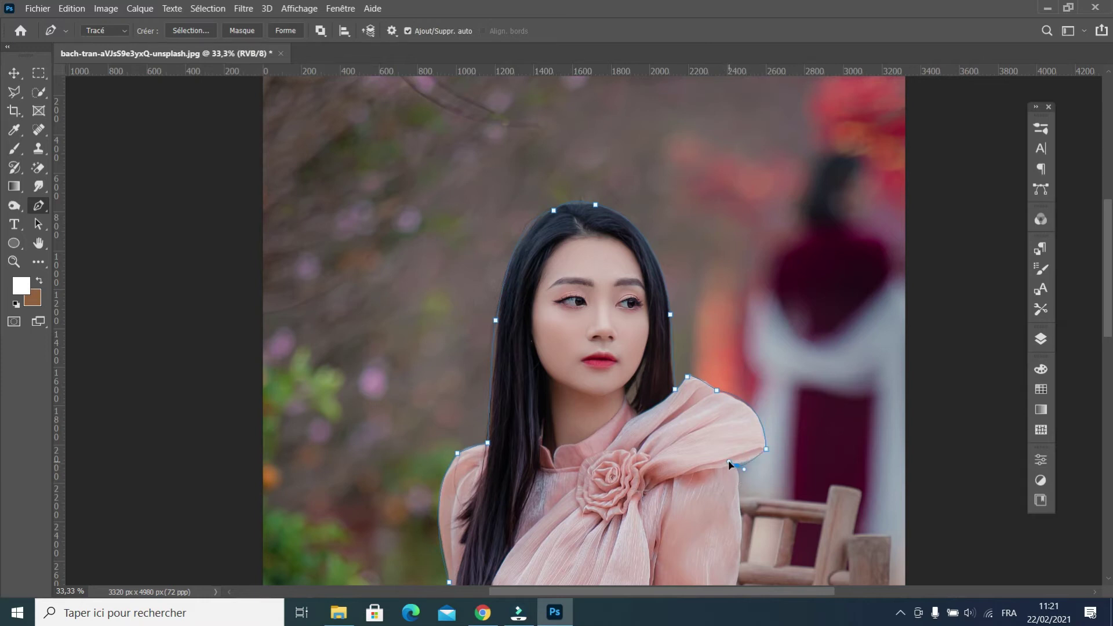
pyautogui.click(740, 497)
pyautogui.click(831, 485)
pyautogui.click(862, 493)
pyautogui.click(1107, 581)
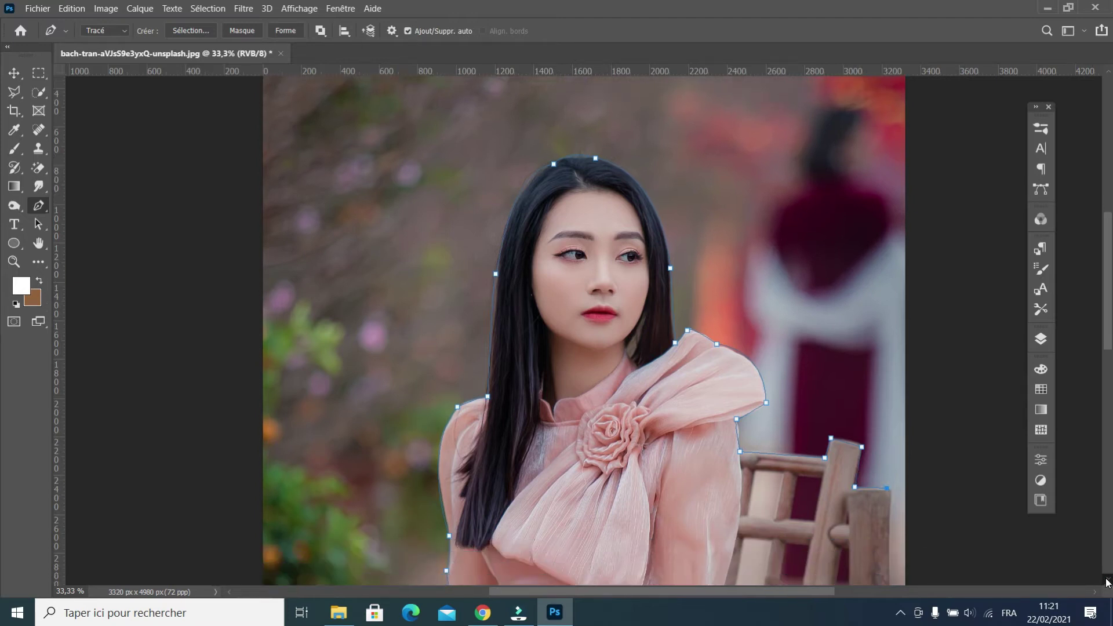
pyautogui.click(1107, 582)
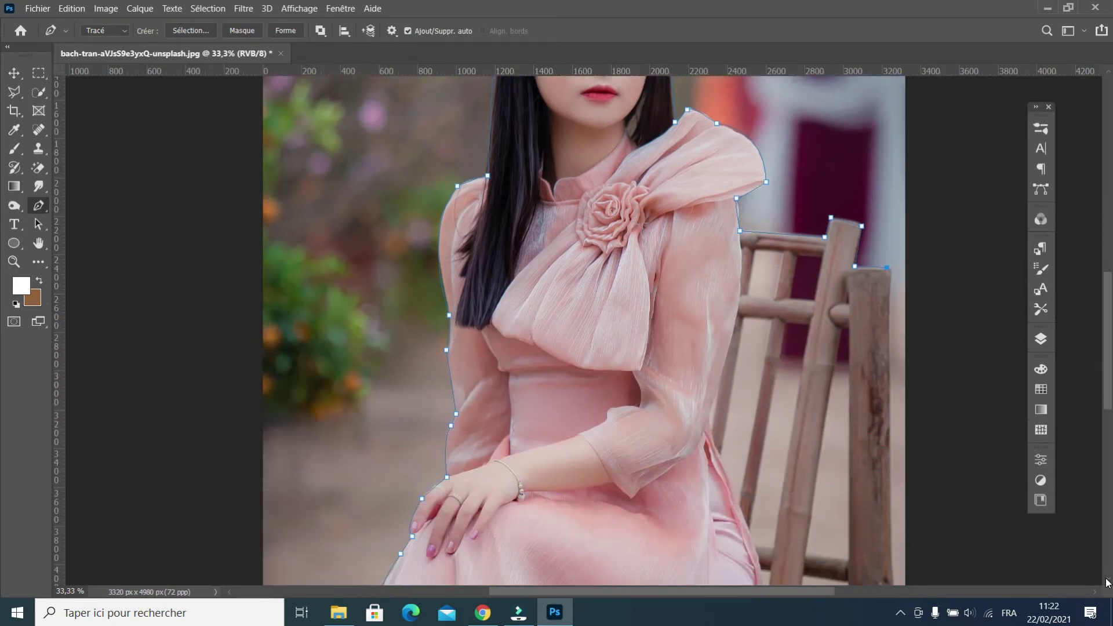
# Add anchors down the chair post to the photo's bottom-right corner
pyautogui.click(1107, 581)
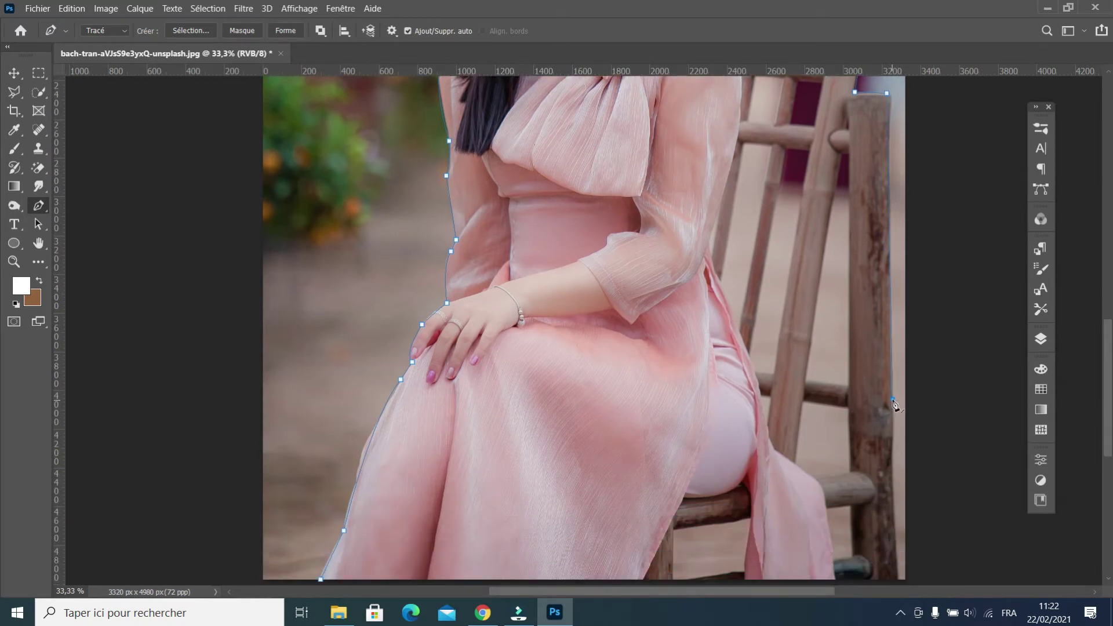
pyautogui.click(892, 462)
pyautogui.moveTo(893, 474); pyautogui.dragTo(894, 479)
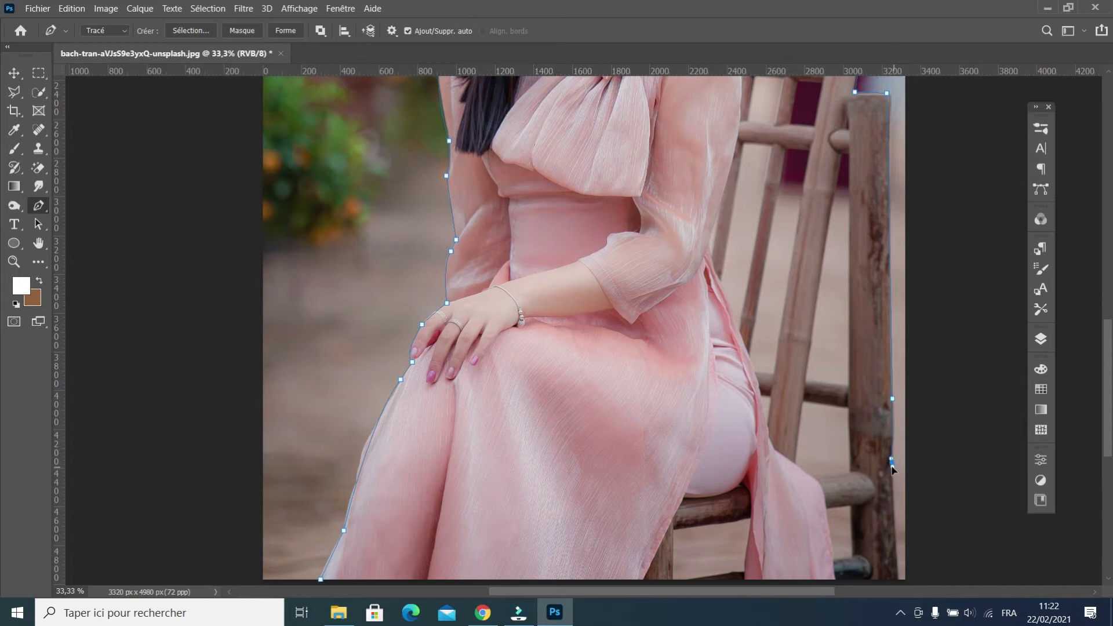
pyautogui.click(898, 579)
pyautogui.scroll(-2, 1108, 580)
pyautogui.scroll(-1, 1109, 580)
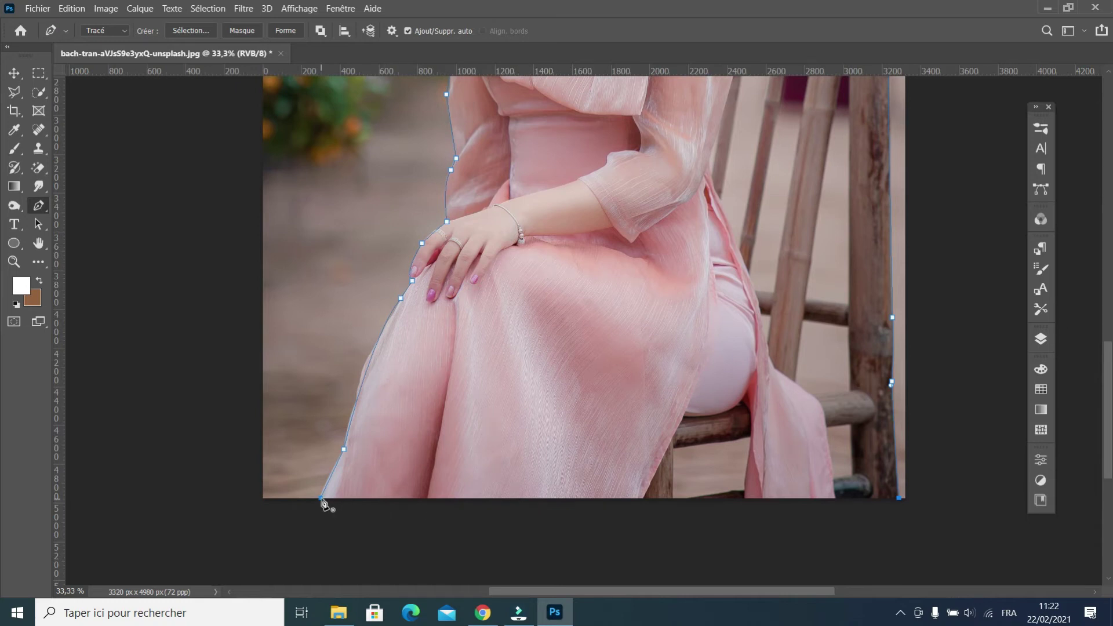
# Load the outline path as a selection and add a layer mask hiding the background
pyautogui.click(1040, 189)
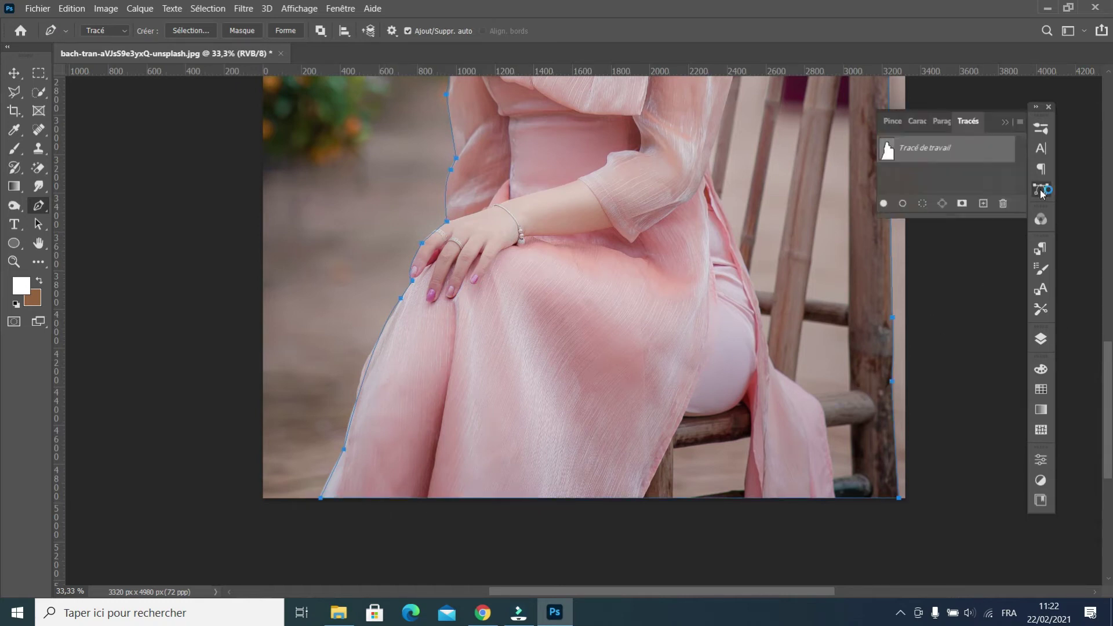
pyautogui.click(922, 204)
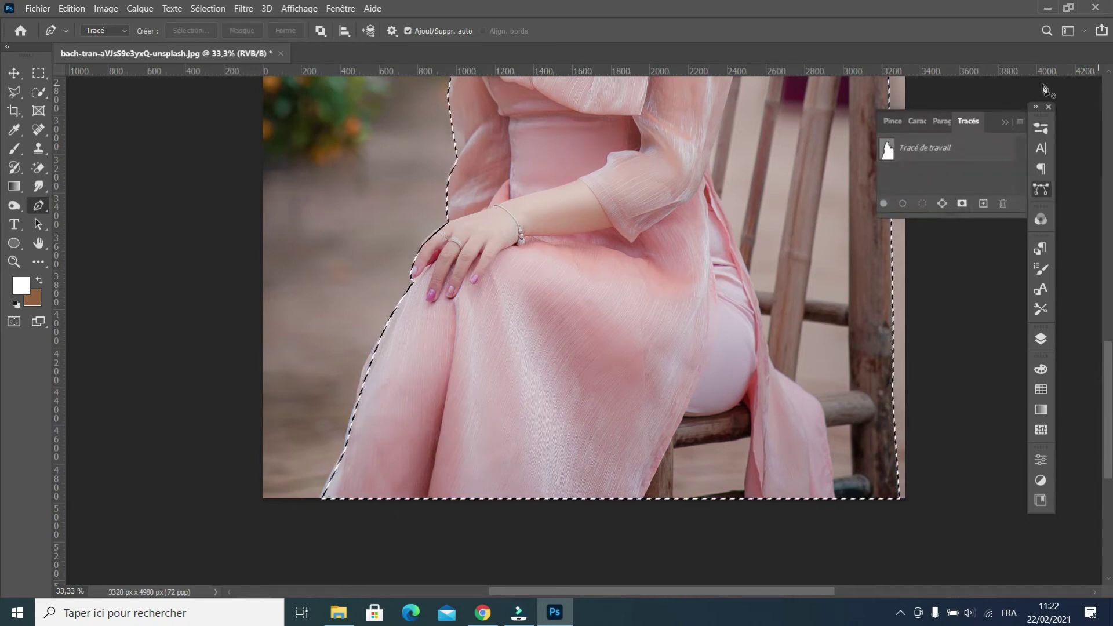
pyautogui.hotkey('ctrl', '-')
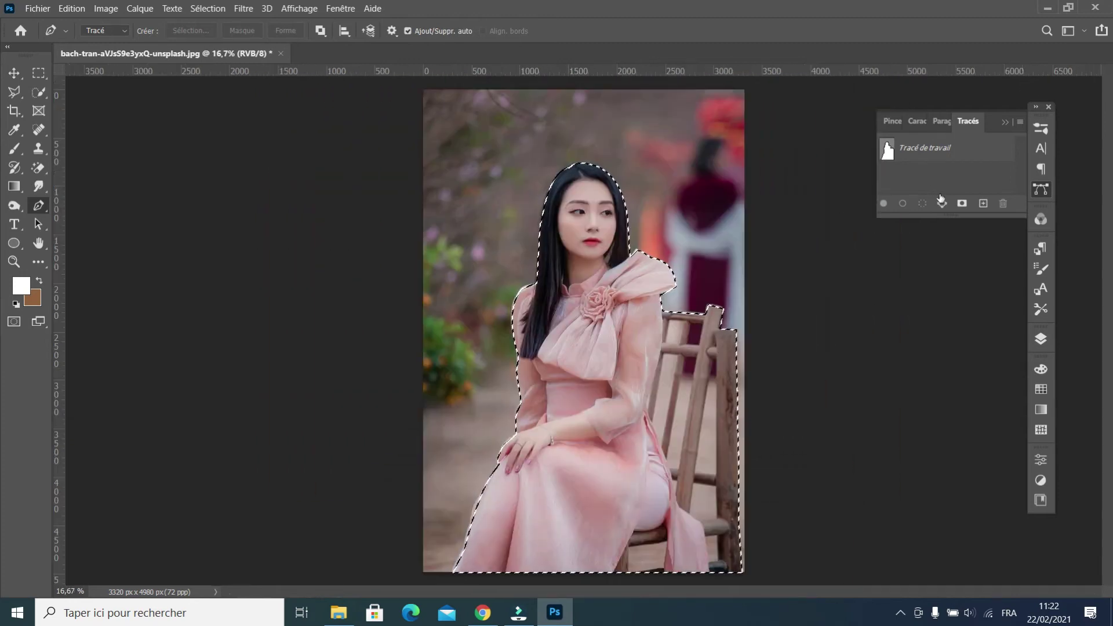
pyautogui.click(1040, 339)
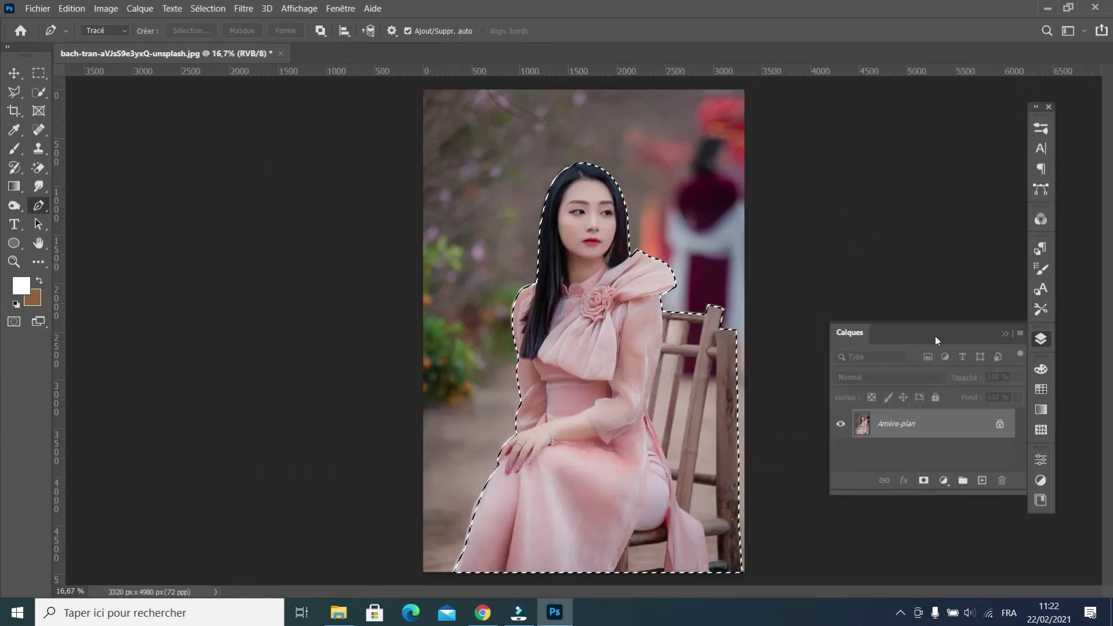
pyautogui.click(924, 481)
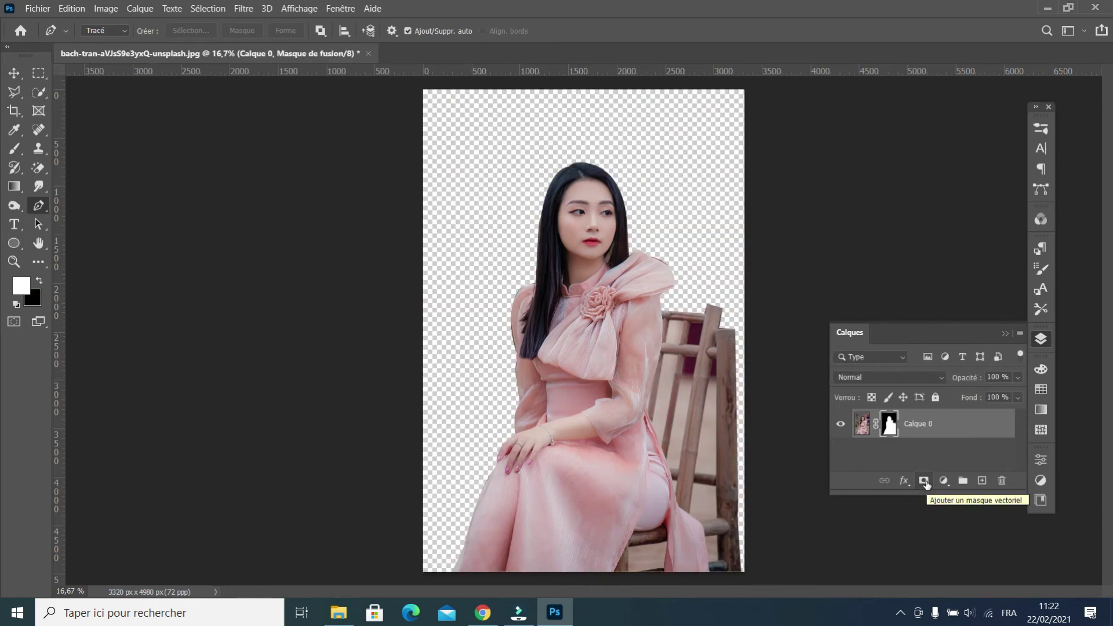
# Target the layer image, undo an accidental fill, and zoom in on the dress and hands
pyautogui.click(861, 426)
pyautogui.hotkey('ctrl', 'BackSpace')
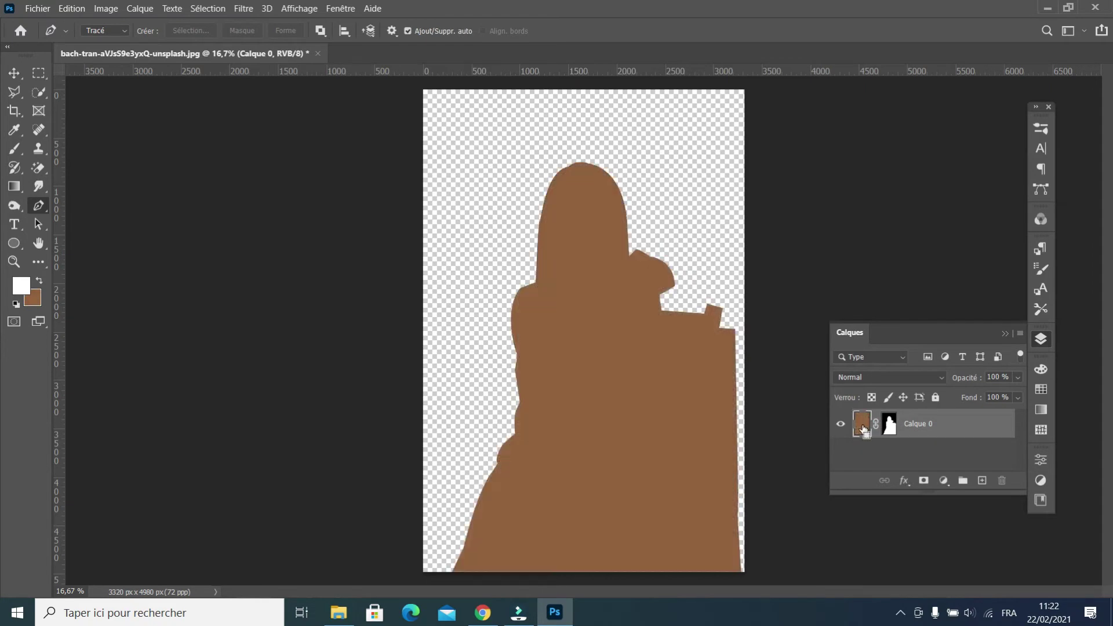
pyautogui.hotkey('ctrl', 'z')
pyautogui.hotkey('ctrl', '+')
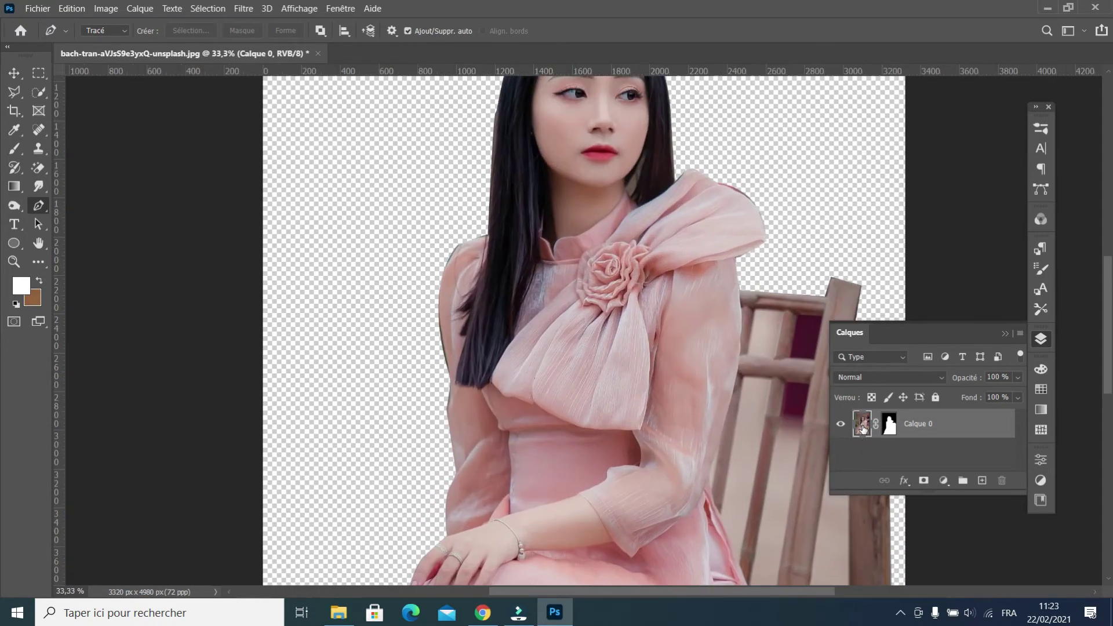
pyautogui.click(1107, 579)
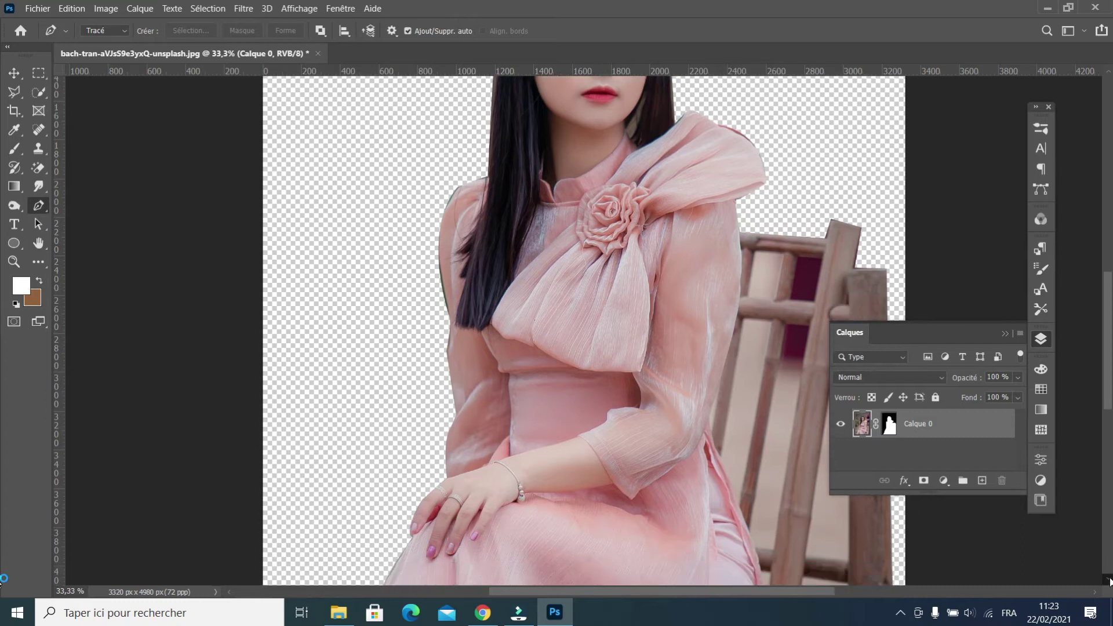
pyautogui.click(1108, 579)
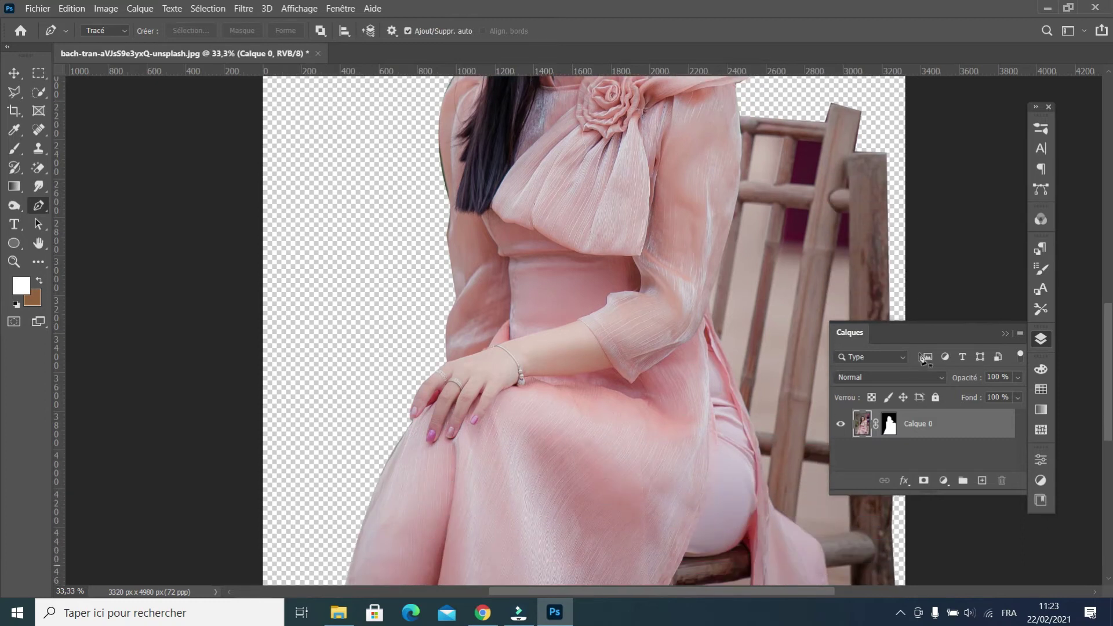
# Draw a closed Pen outline around the gap at the top of the chair back
pyautogui.click(753, 134)
pyautogui.click(783, 138)
pyautogui.click(774, 182)
pyautogui.click(748, 180)
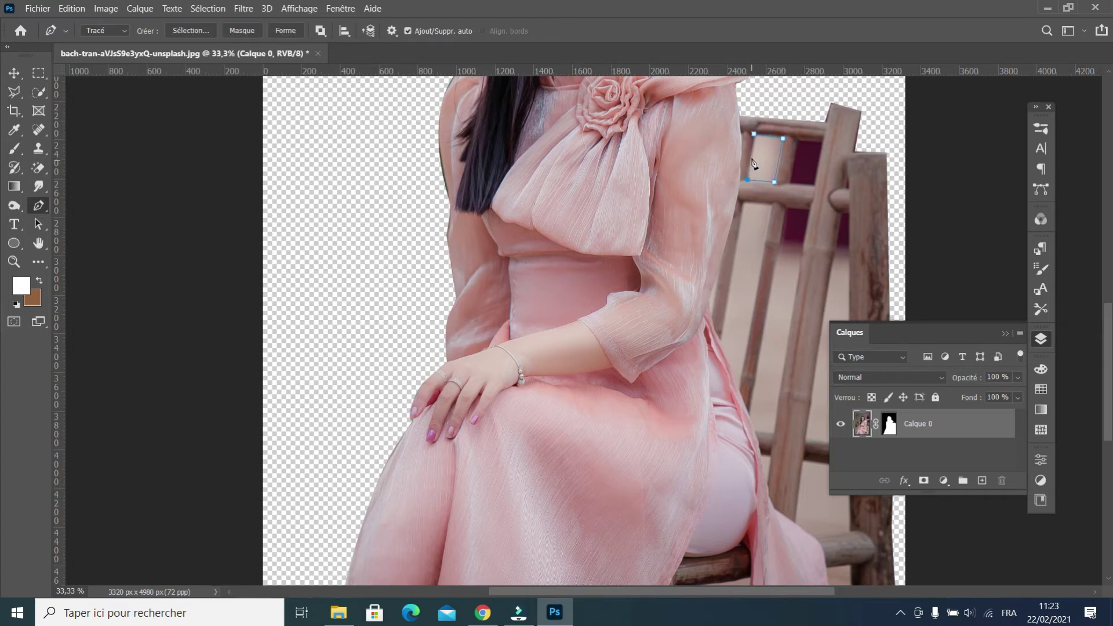
pyautogui.click(753, 134)
# Load the outline as a selection, erase it with the Magic Eraser, and deselect
pyautogui.click(1041, 189)
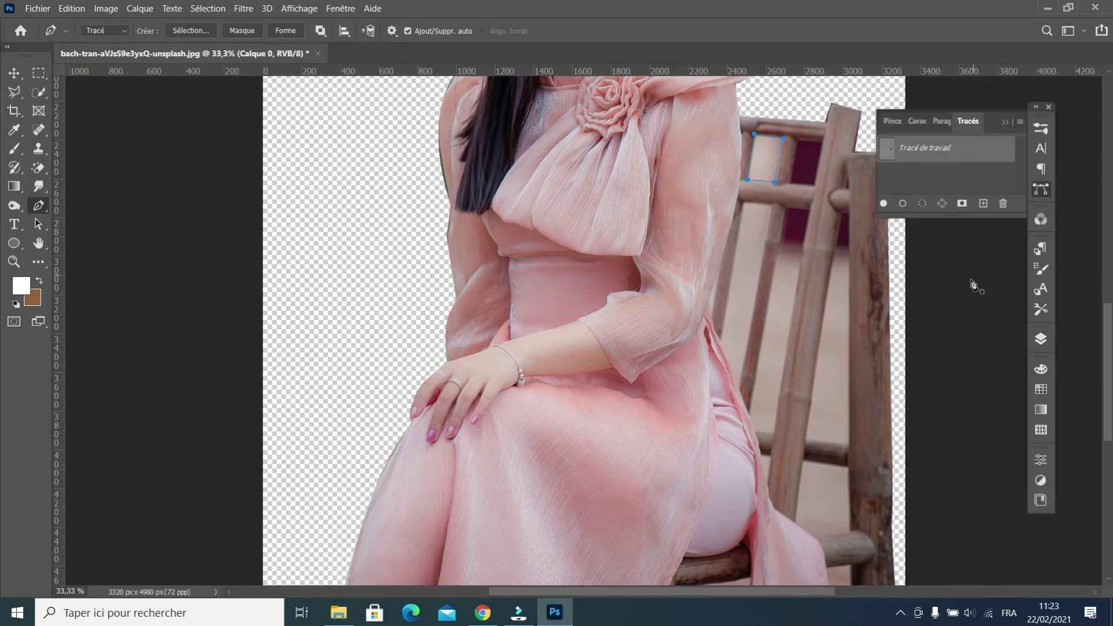
pyautogui.click(922, 204)
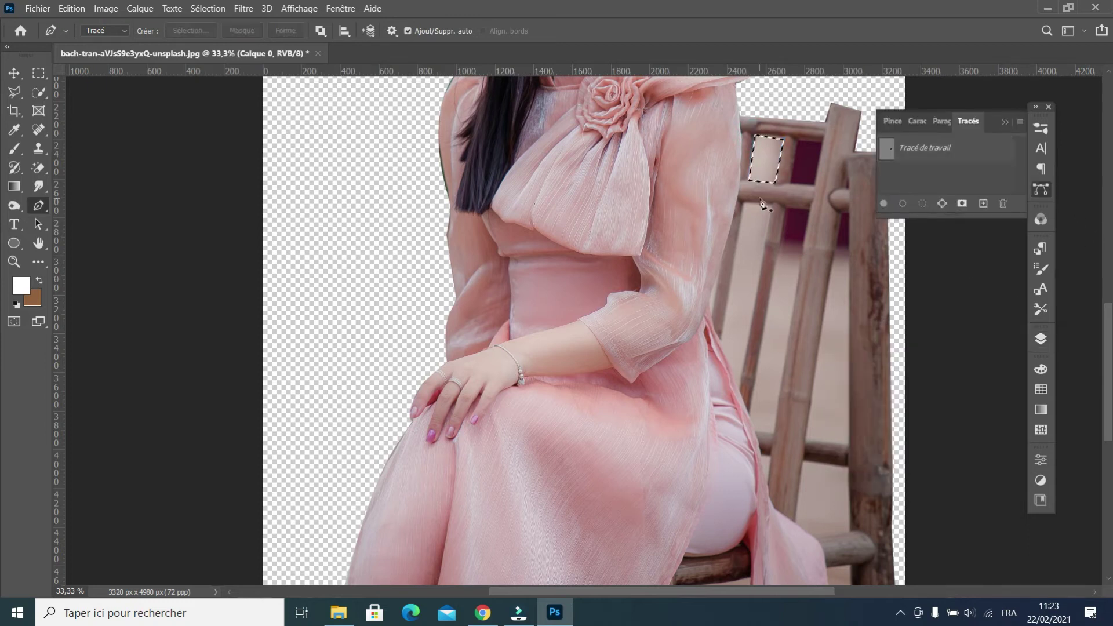
pyautogui.click(38, 167)
pyautogui.click(770, 155)
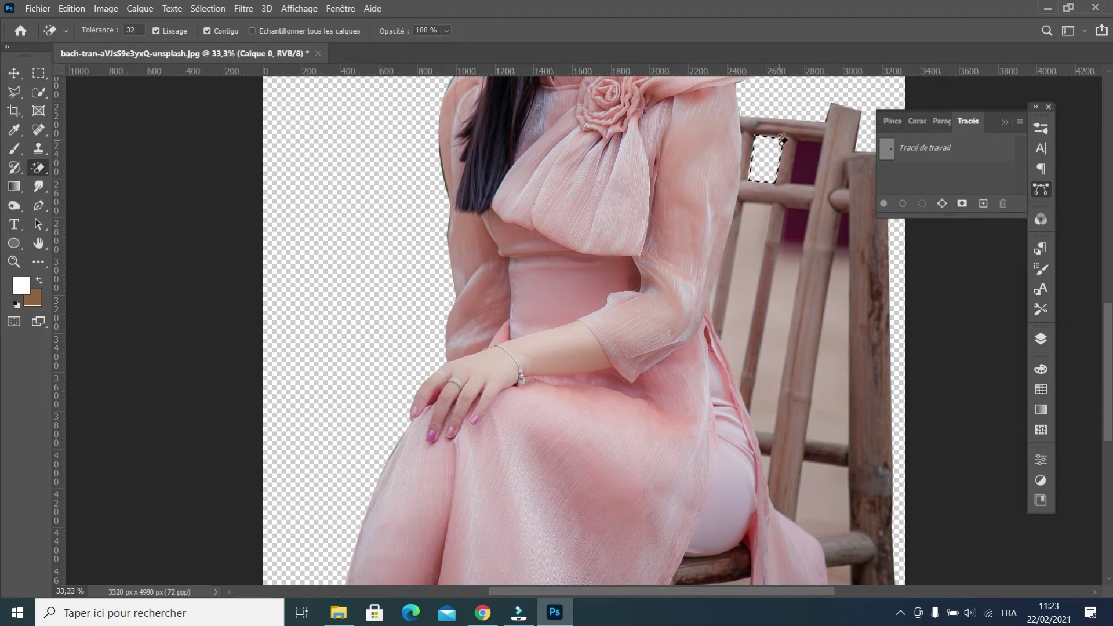
pyautogui.hotkey('ctrl', 'd')
pyautogui.click(1041, 340)
# Draw a closed Pen outline around the dark purple gap between the upper slats
pyautogui.click(39, 205)
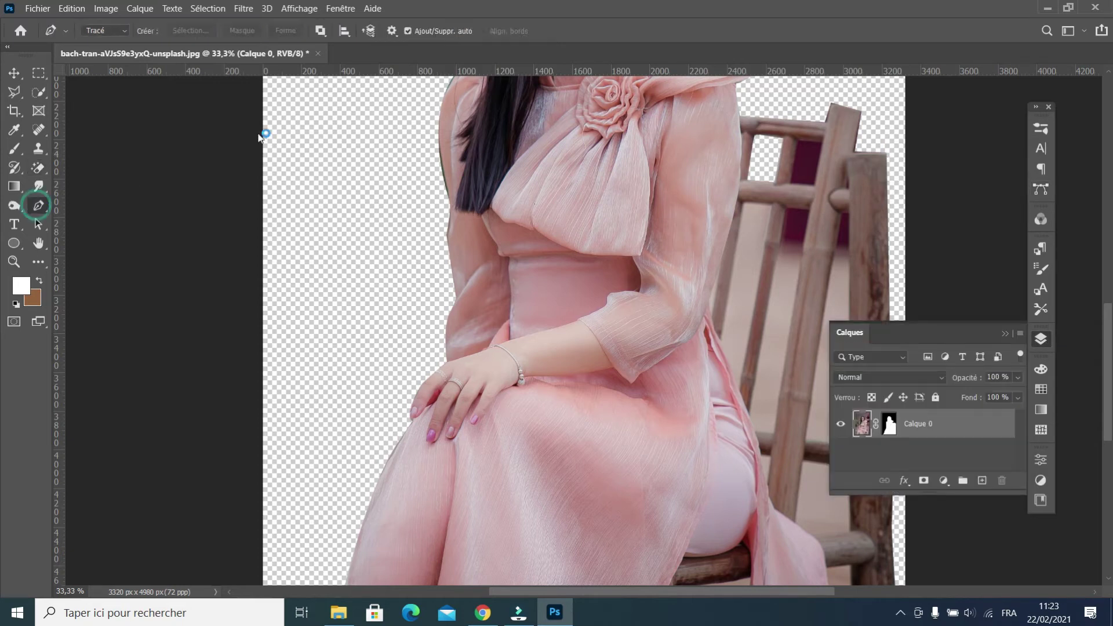
pyautogui.click(798, 141)
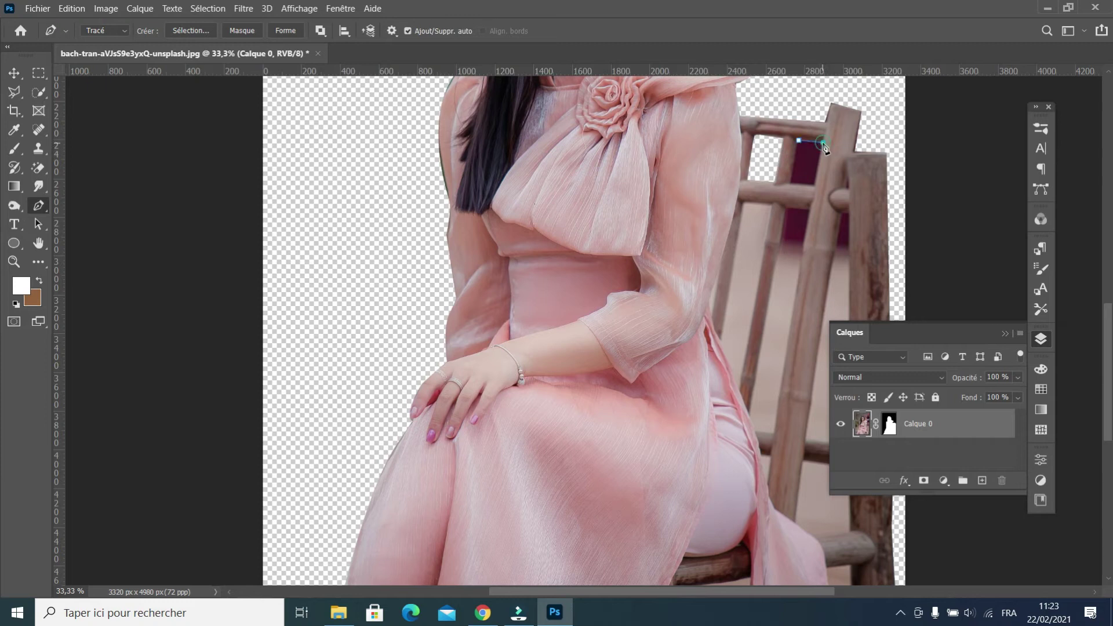
pyautogui.click(813, 185)
pyautogui.click(799, 141)
# Load the outline as a selection and erase the gap with the Magic Eraser
pyautogui.click(1040, 189)
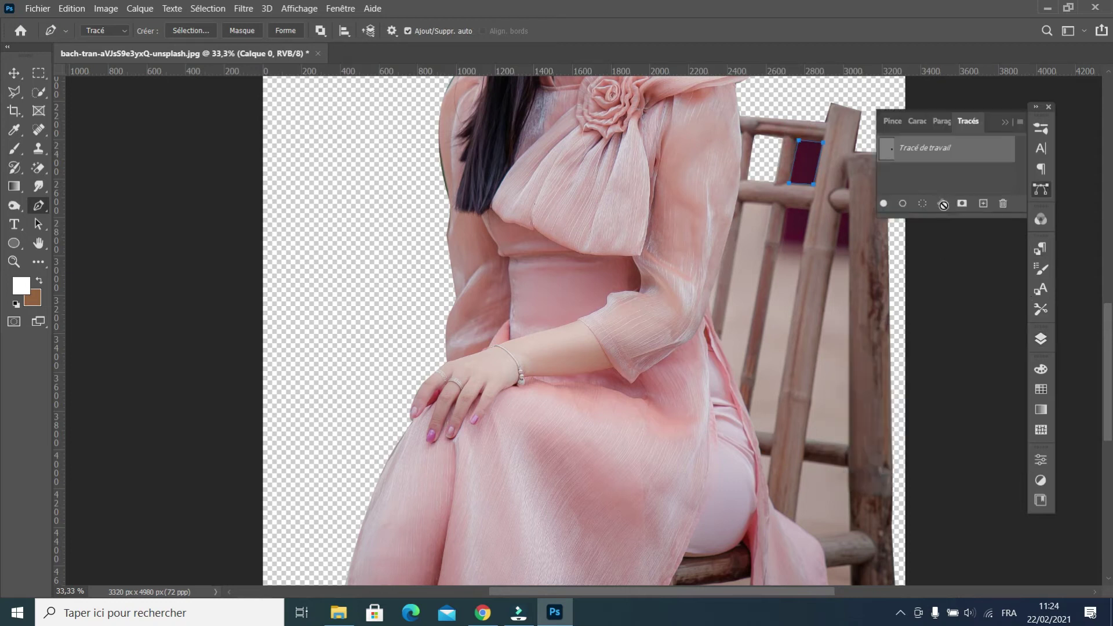
pyautogui.click(922, 203)
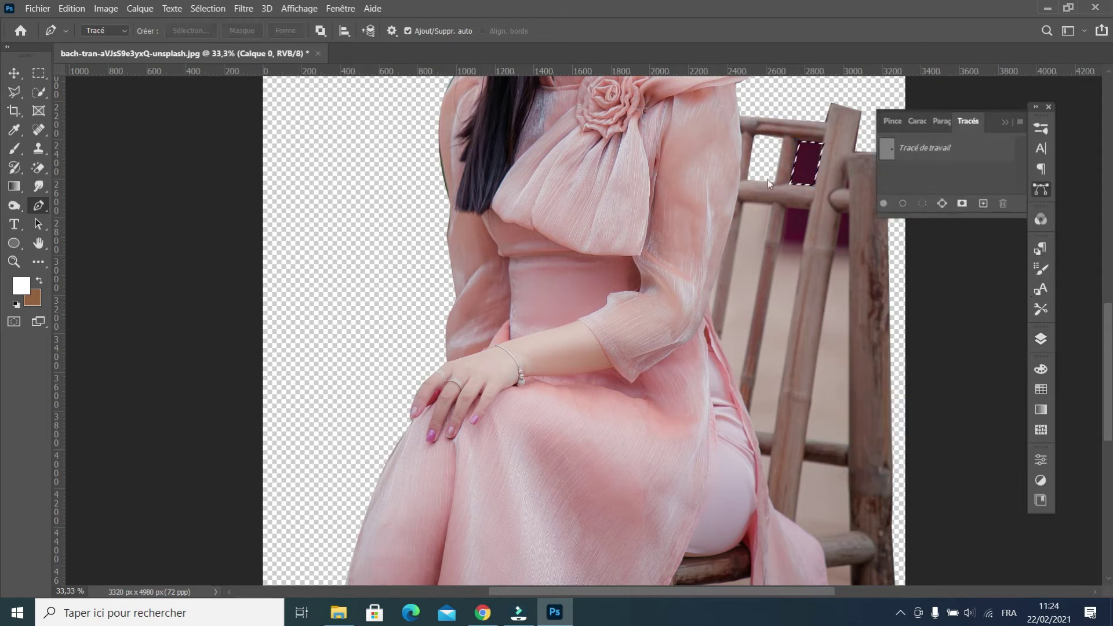
pyautogui.click(39, 169)
pyautogui.click(797, 162)
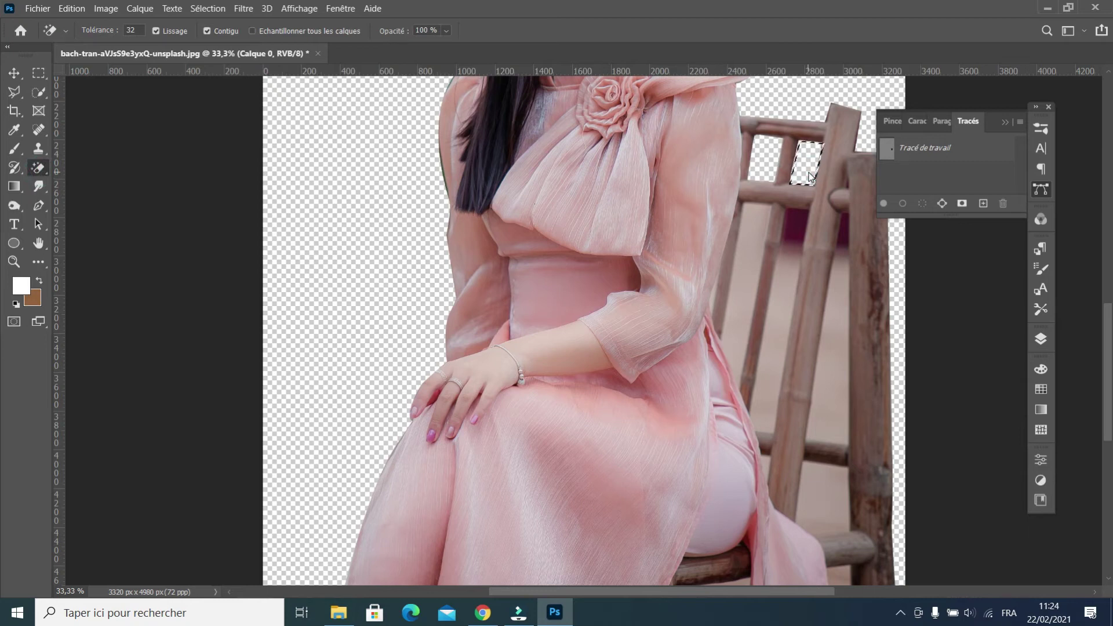
pyautogui.click(1041, 338)
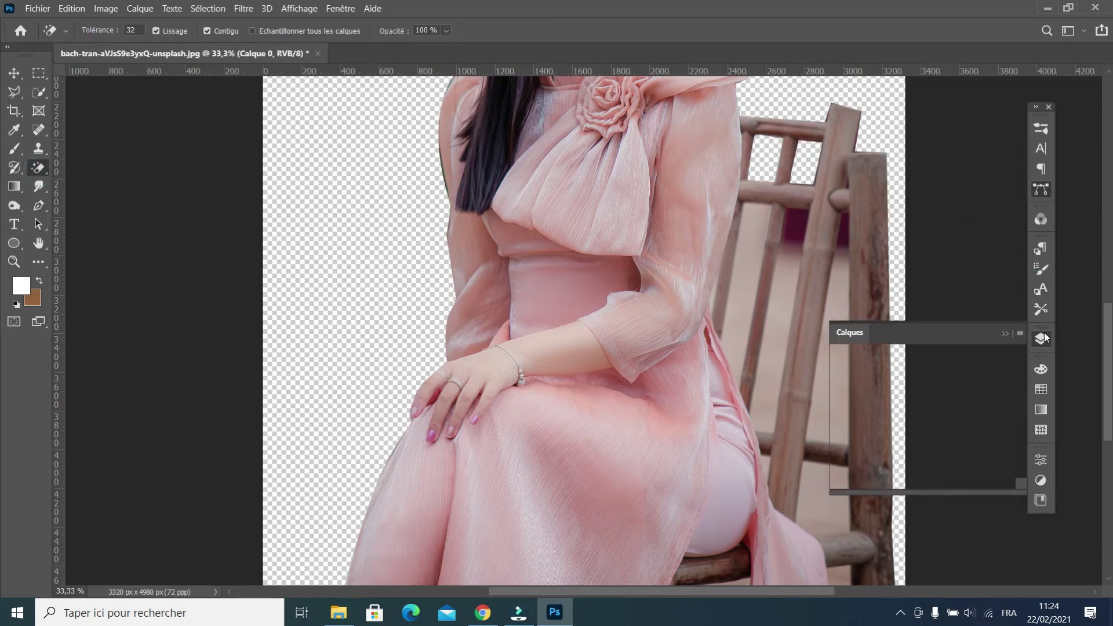
pyautogui.click(39, 206)
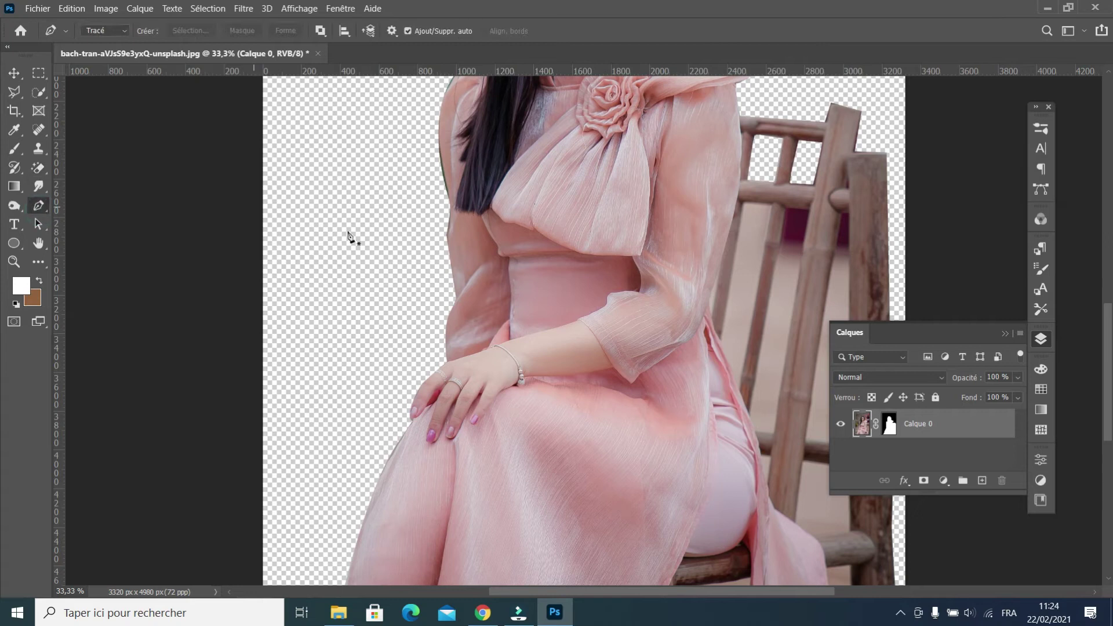
# Draw a closed Pen outline around the background strip between her back and the chair
pyautogui.click(743, 205)
pyautogui.click(770, 205)
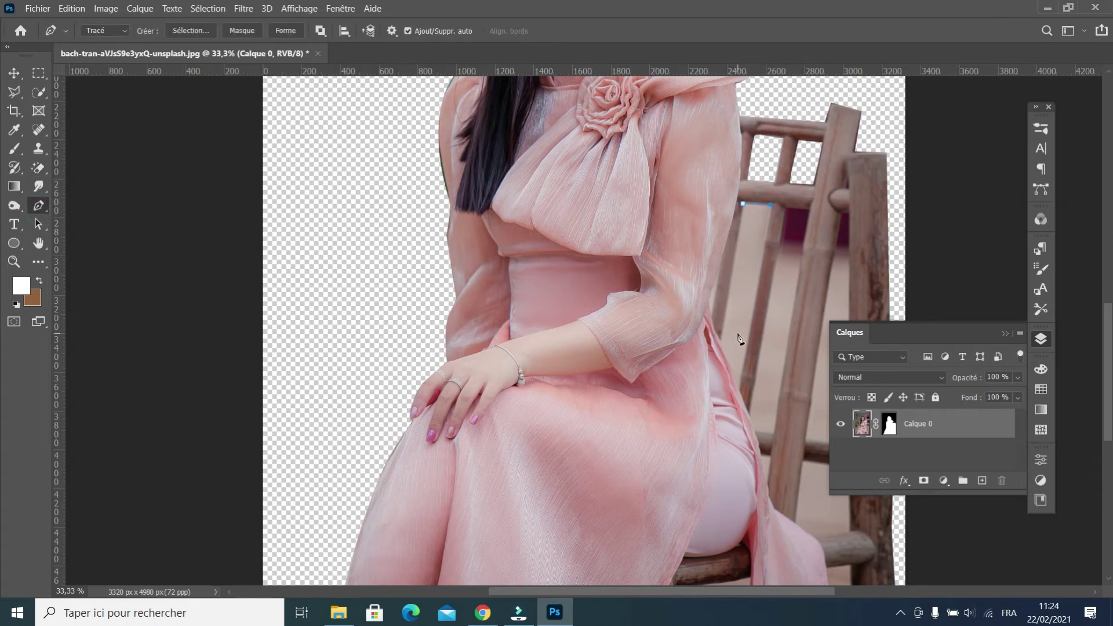
pyautogui.click(740, 392)
pyautogui.click(720, 340)
pyautogui.click(742, 206)
# Load the outline as a selection, Magic Eraser the strip, and deselect
pyautogui.click(1041, 191)
pyautogui.click(922, 203)
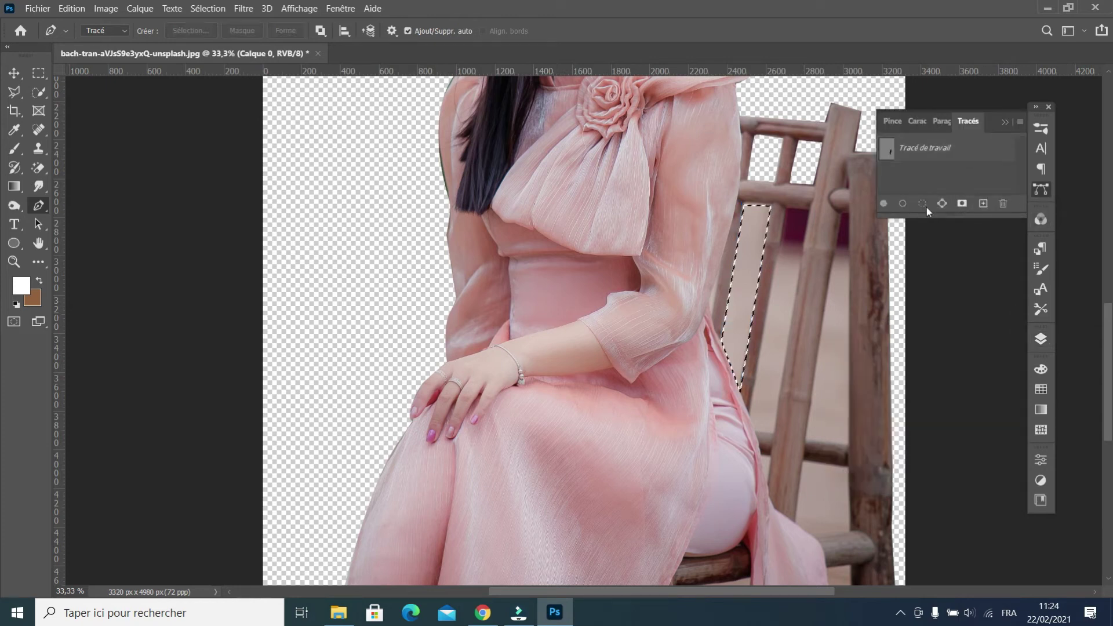
pyautogui.click(36, 169)
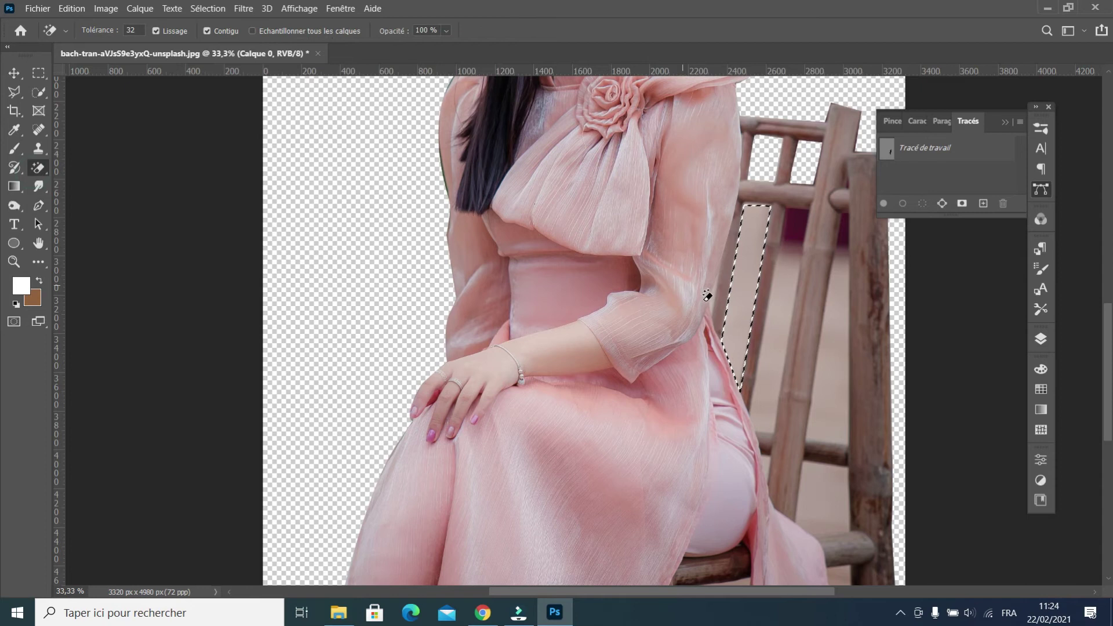
pyautogui.click(736, 320)
pyautogui.hotkey('ctrl', 'd')
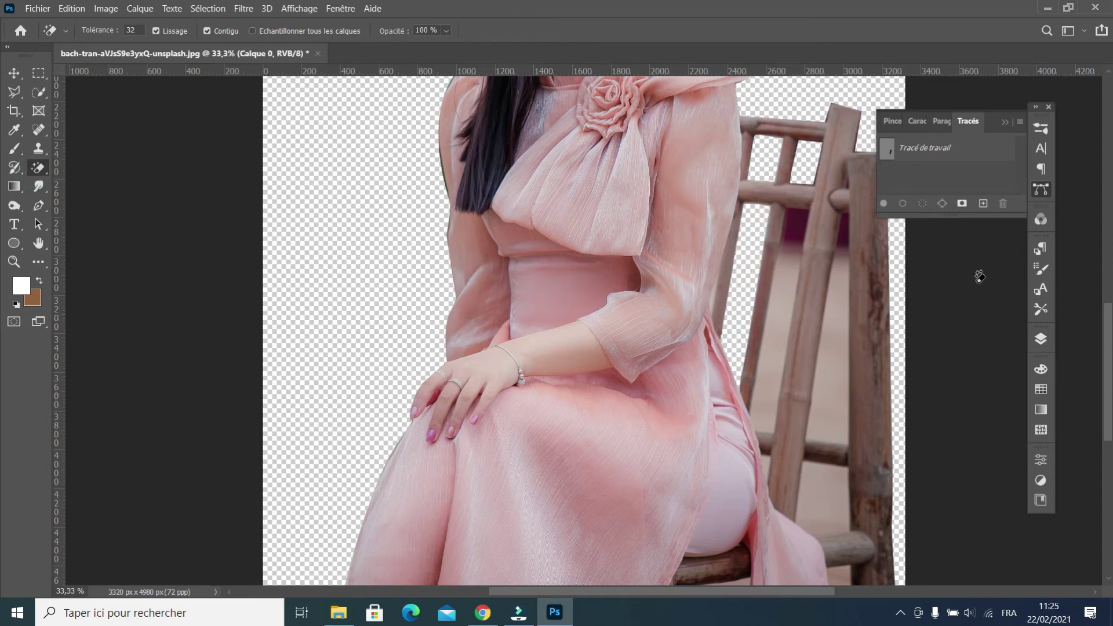
pyautogui.press('F7')
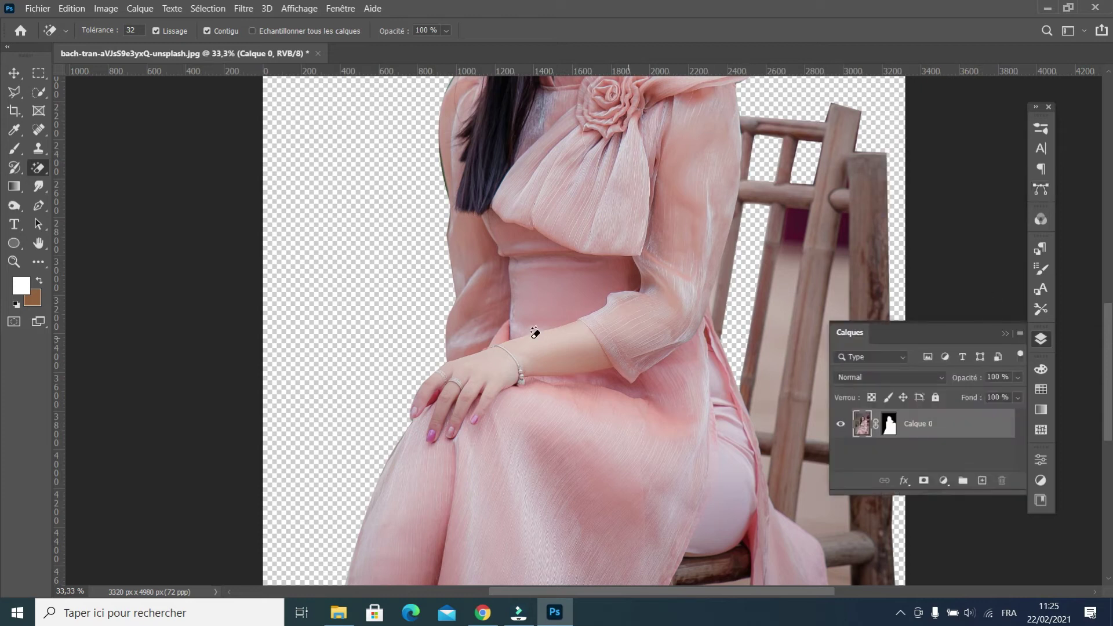
# Outline the strip between the chair uprights with the Pen and load it as a selection
pyautogui.click(39, 205)
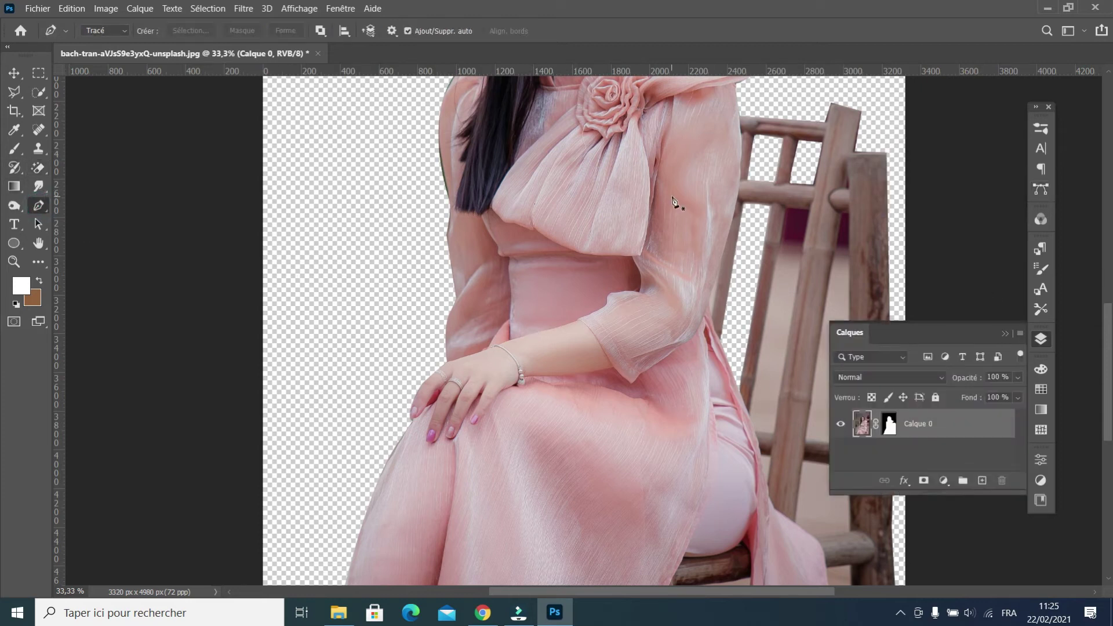
pyautogui.click(785, 208)
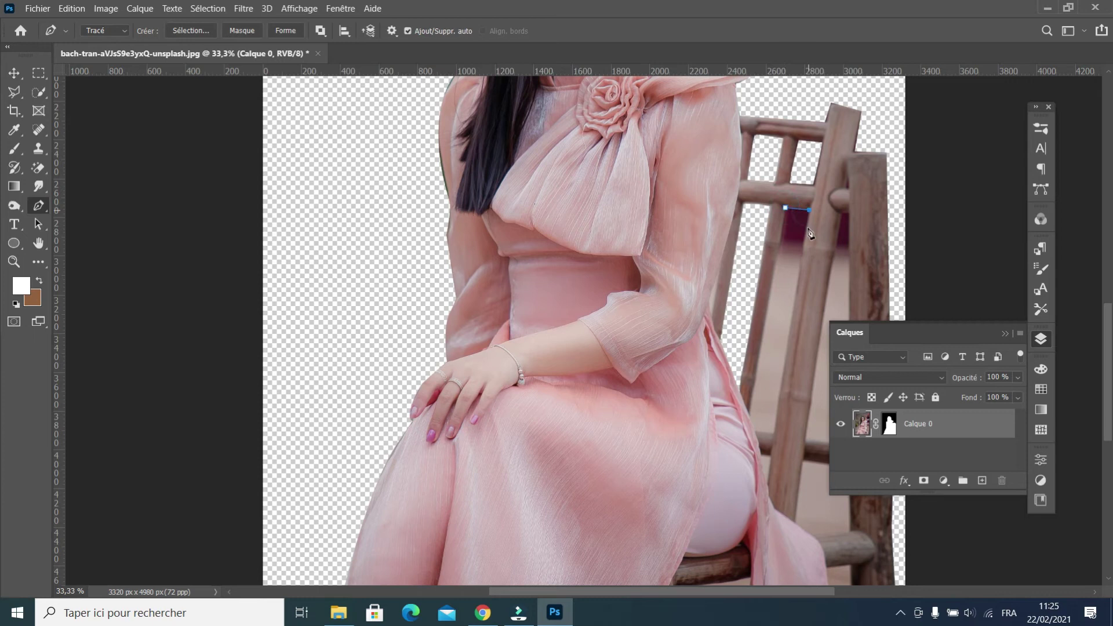
pyautogui.moveTo(753, 429); pyautogui.dragTo(773, 434)
pyautogui.click(1041, 189)
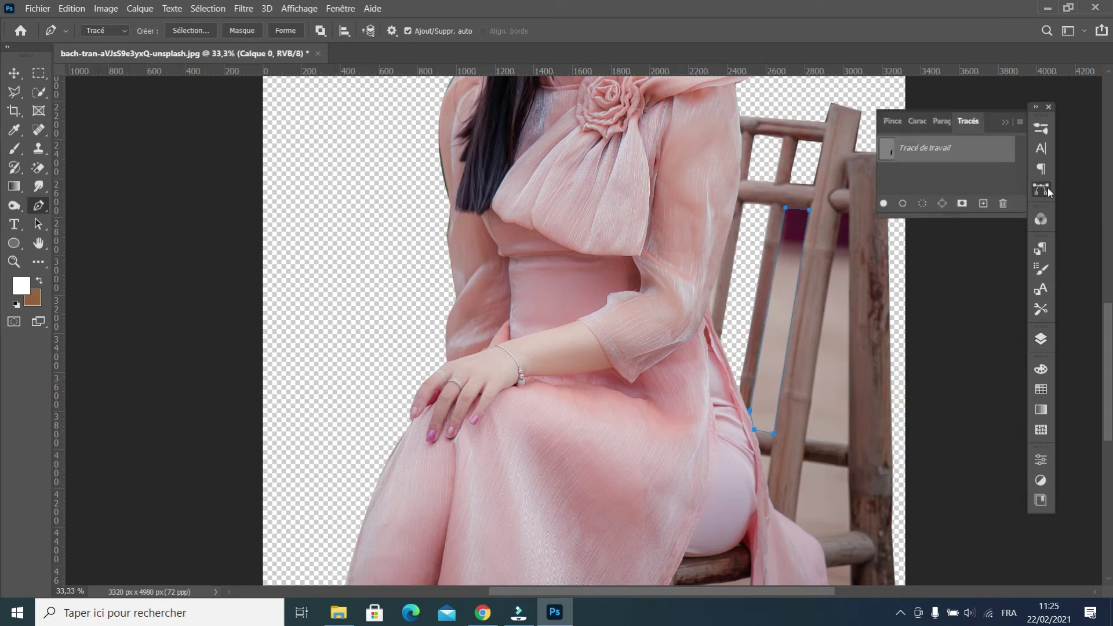
pyautogui.click(929, 207)
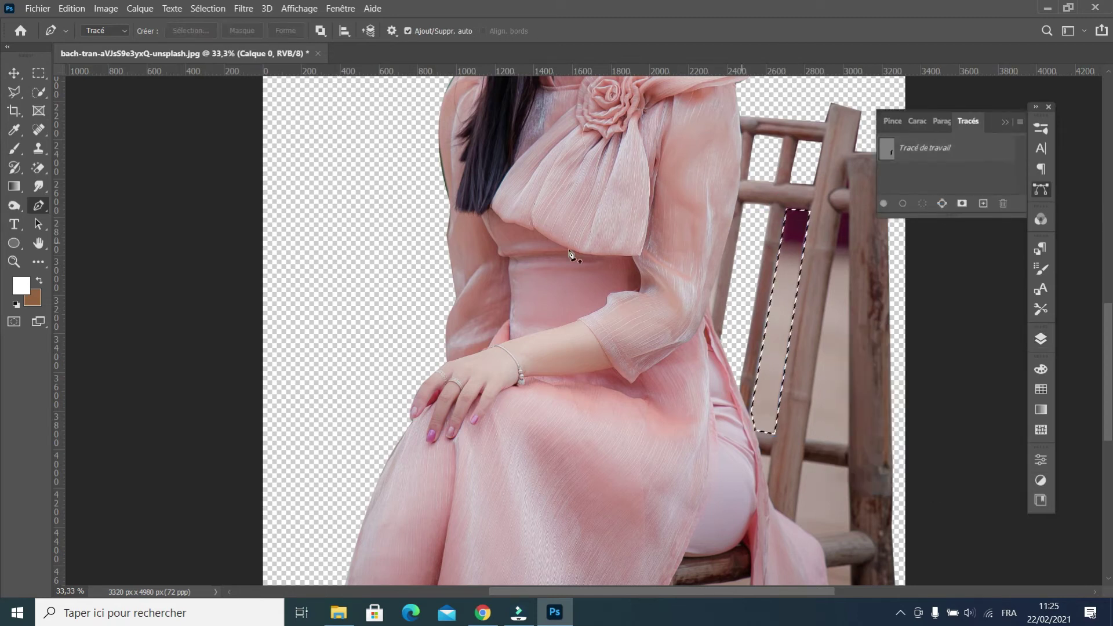
# Erase the strip with the Magic Eraser, switch to the Eraser tool, and deselect
pyautogui.click(38, 168)
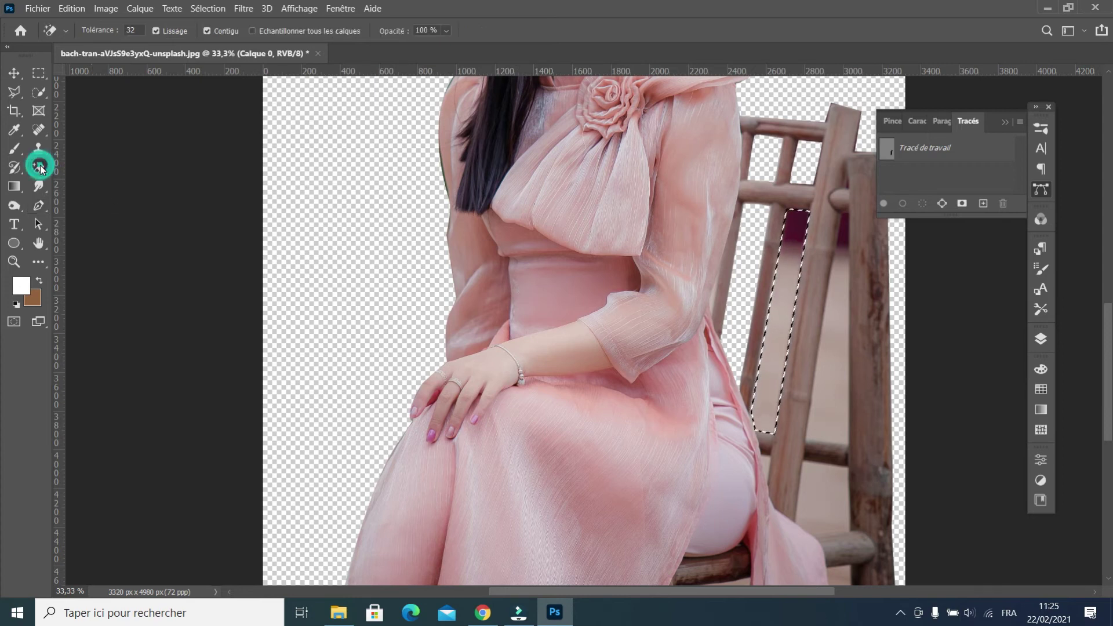
pyautogui.click(788, 319)
pyautogui.click(799, 240)
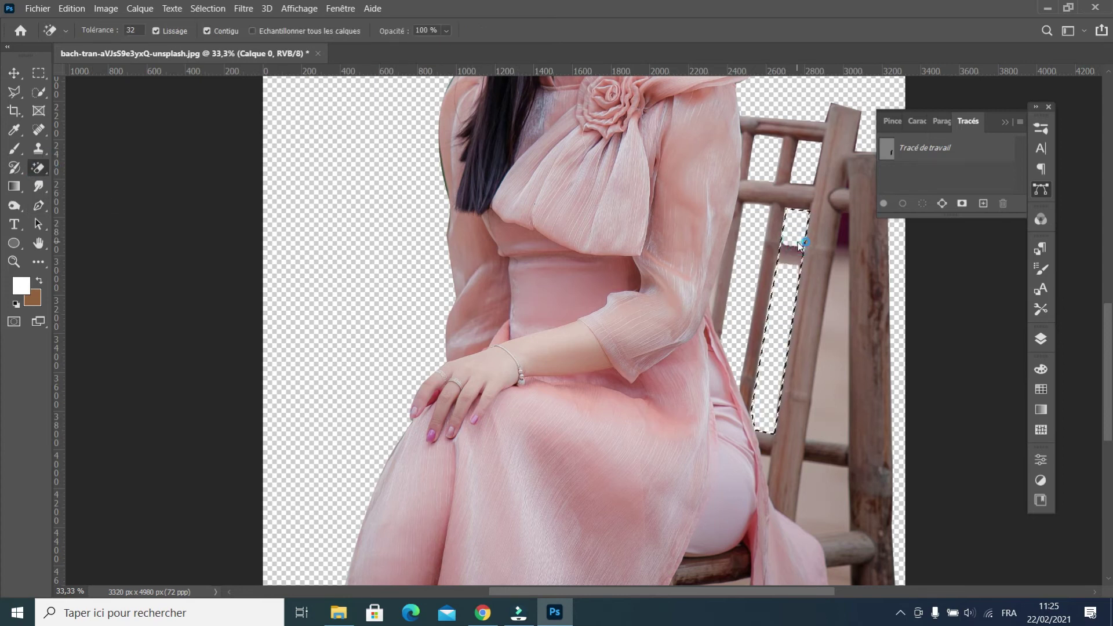
pyautogui.rightClick(38, 168)
pyautogui.click(90, 167)
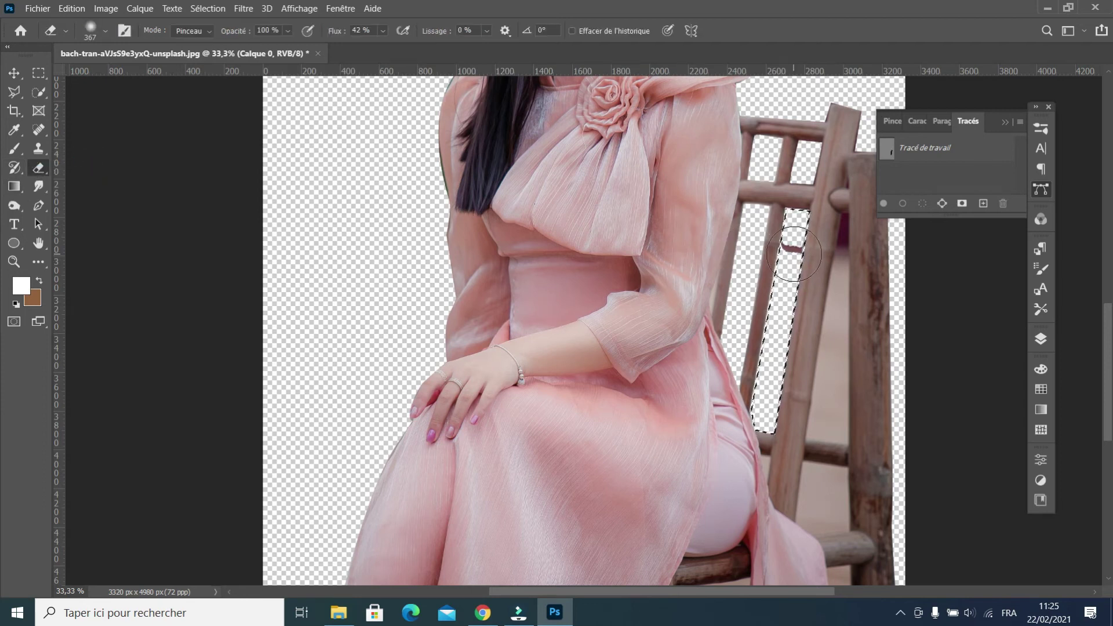
pyautogui.hotkey('ctrl', 'd')
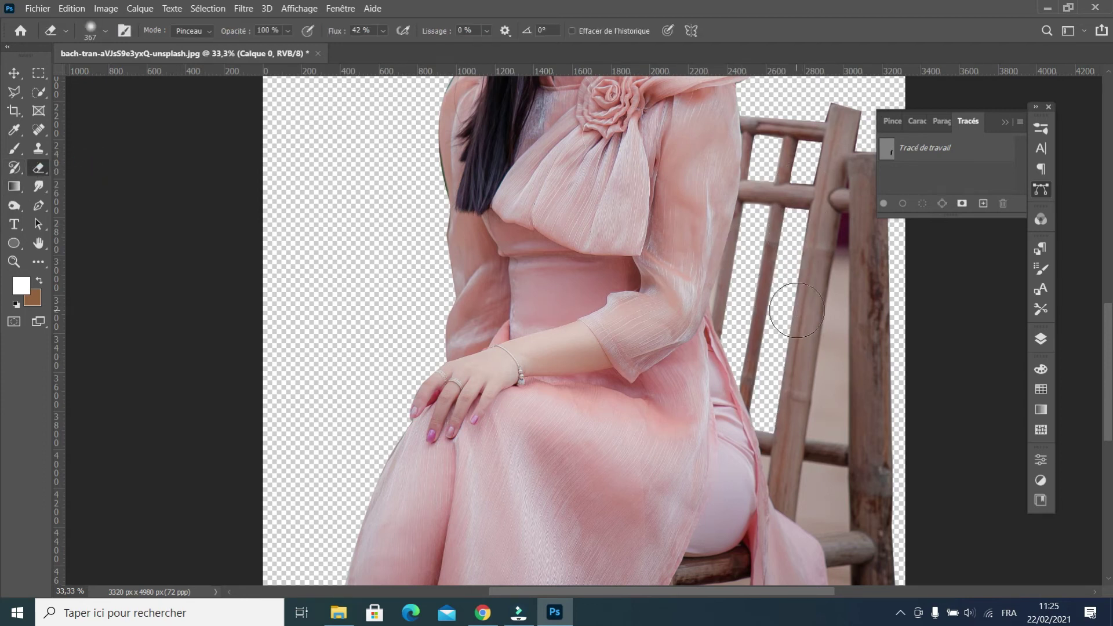
# Trace a closed Pen path around the gap between the chair's right-side posts
pyautogui.click(39, 205)
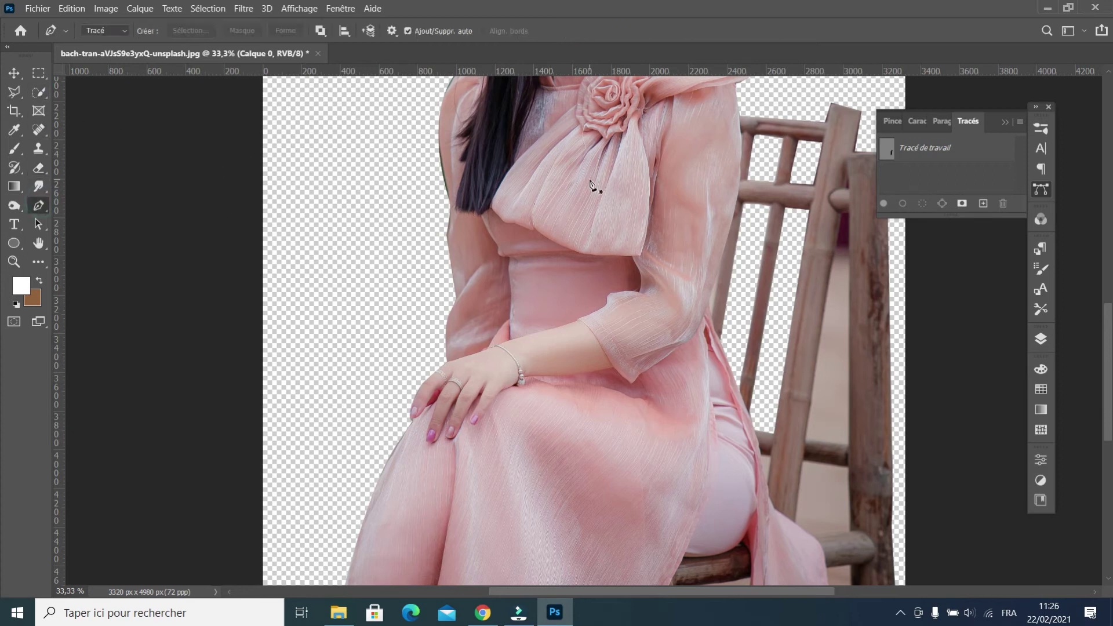
pyautogui.press('F7')
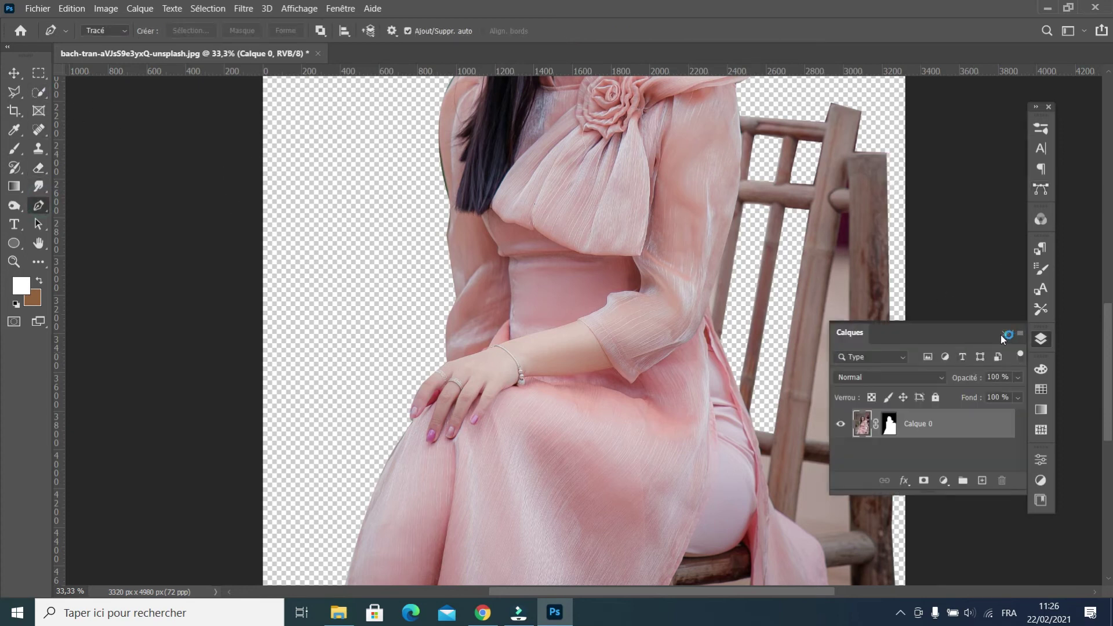
pyautogui.click(1002, 335)
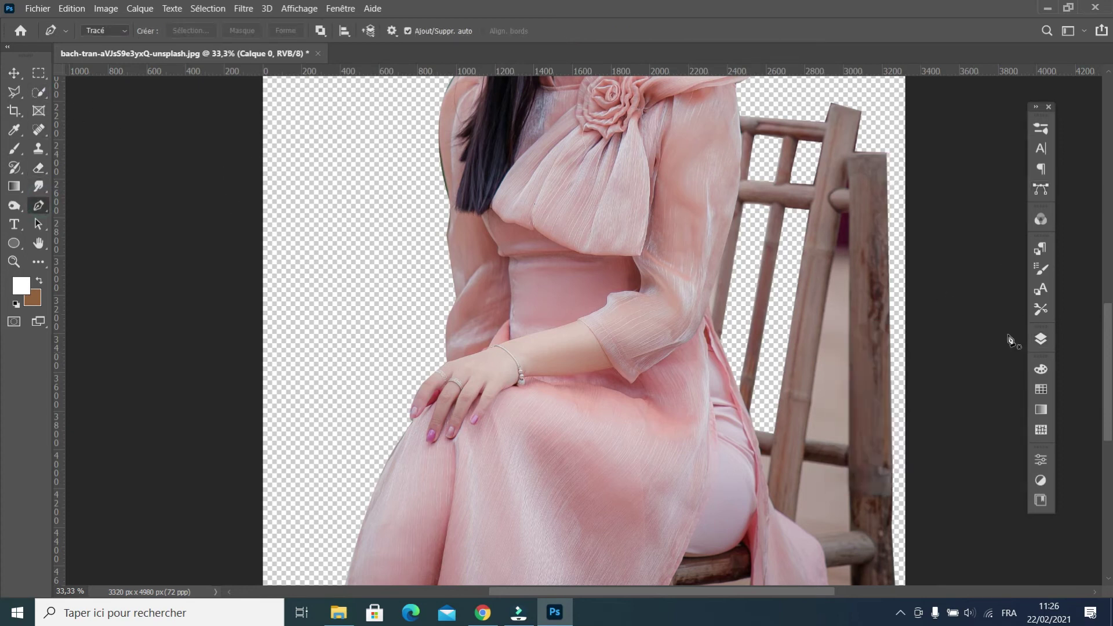
pyautogui.click(843, 214)
pyautogui.click(847, 445)
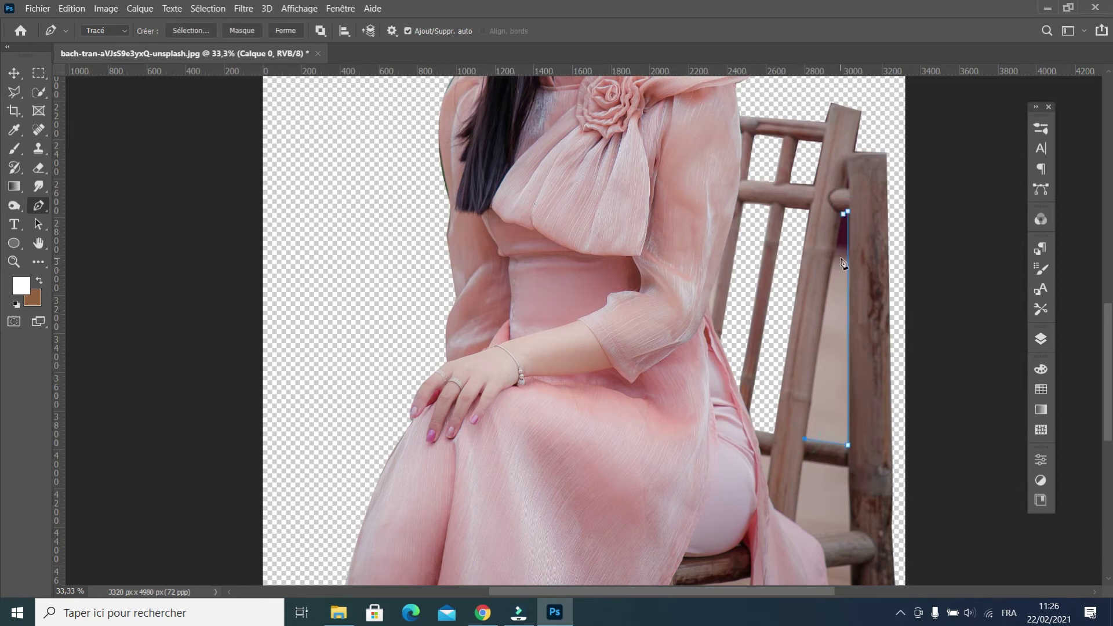
pyautogui.click(844, 214)
pyautogui.moveTo(842, 218); pyautogui.dragTo(846, 221)
# Load the traced path as a selection and Magic Eraser the background inside it
pyautogui.click(1039, 188)
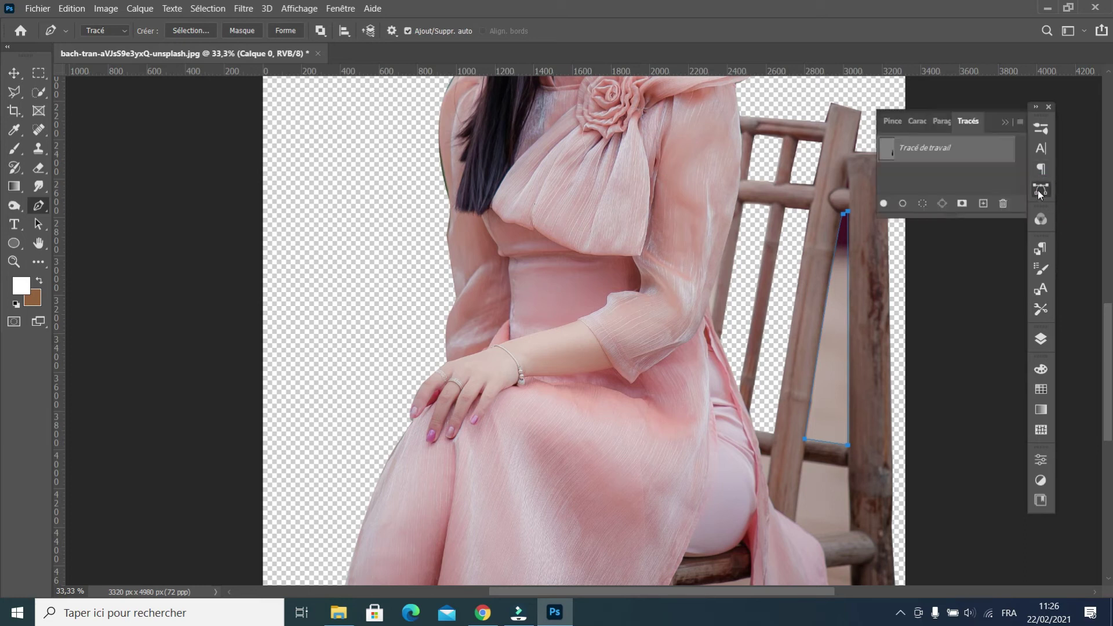
pyautogui.click(919, 201)
pyautogui.click(37, 169)
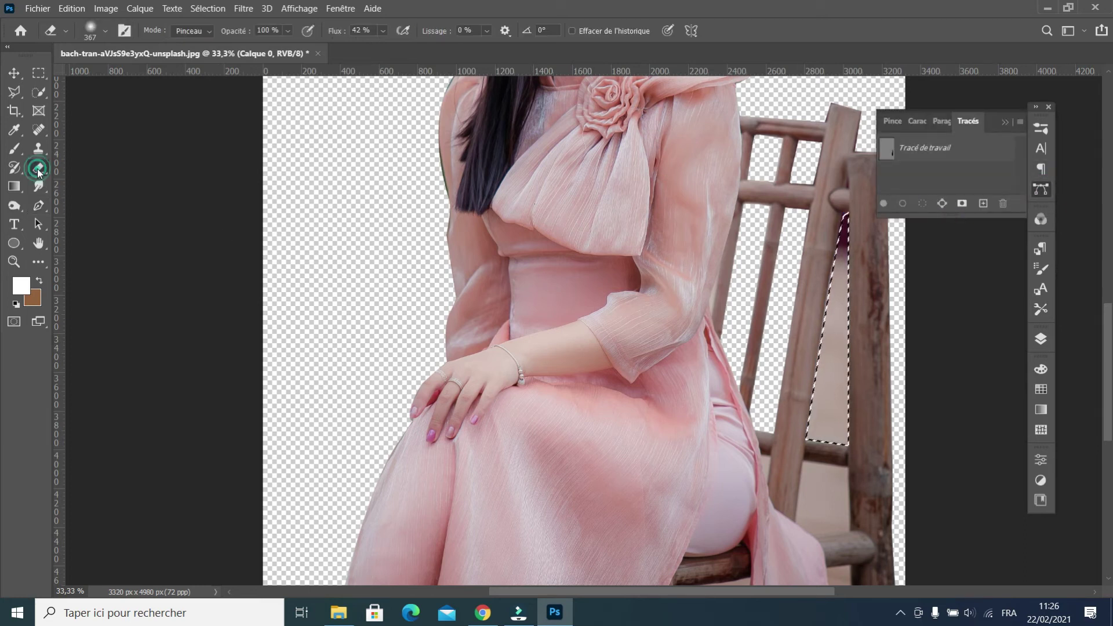
pyautogui.click(91, 200)
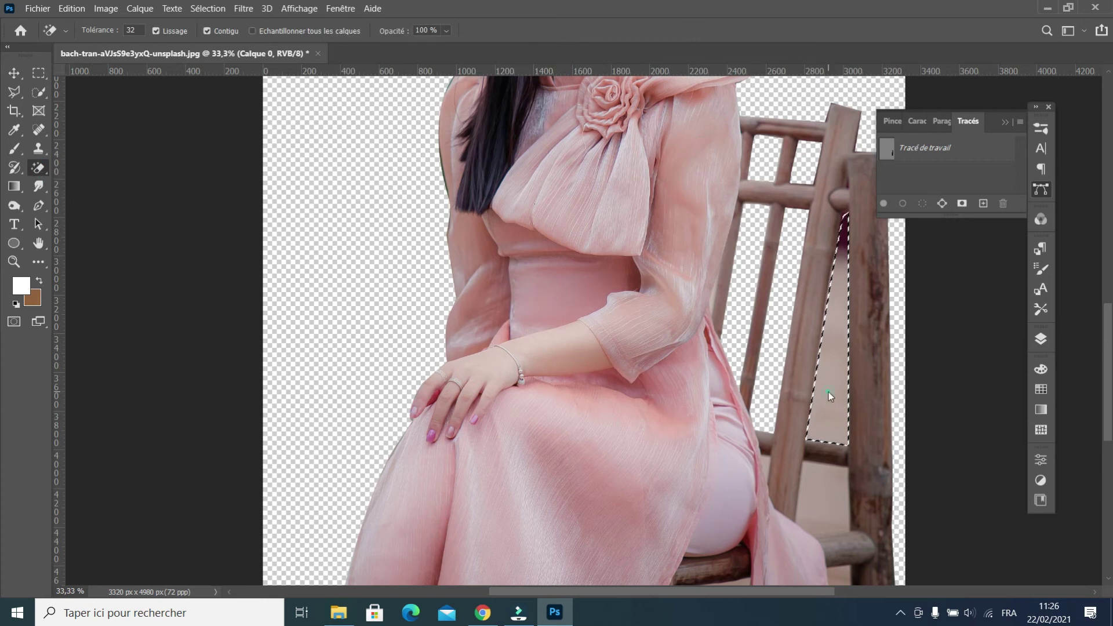
pyautogui.click(830, 396)
# Erase the leftover magenta fringe with the regular Eraser, then deselect
pyautogui.rightClick(37, 169)
pyautogui.click(83, 170)
pyautogui.moveTo(843, 218); pyautogui.dragTo(839, 255)
pyautogui.hotkey('ctrl', 'd')
pyautogui.click(1005, 123)
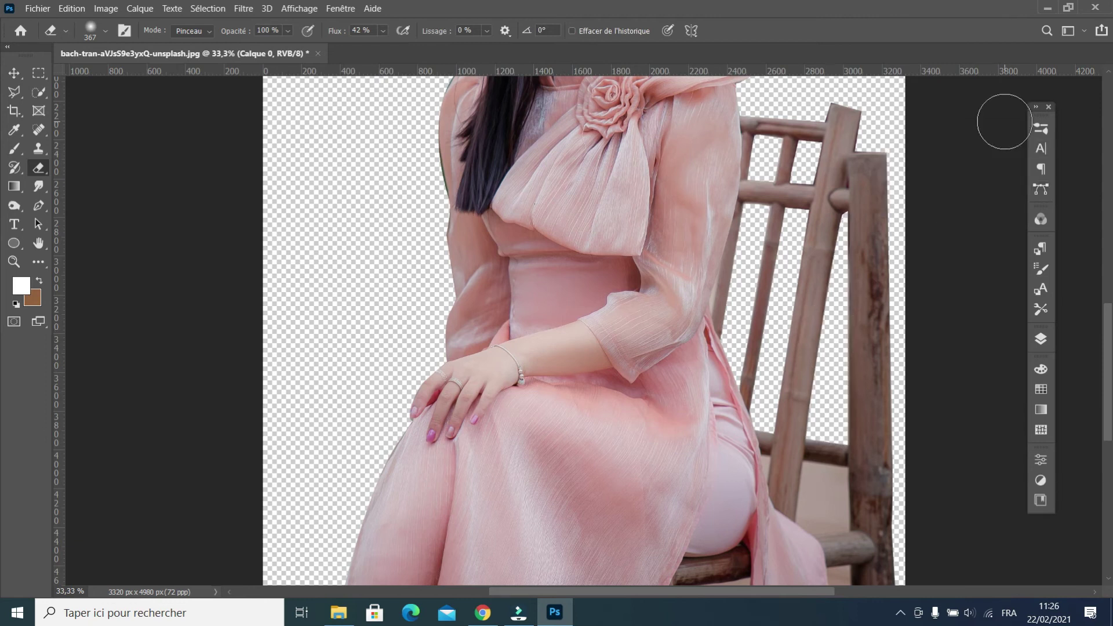
pyautogui.click(36, 205)
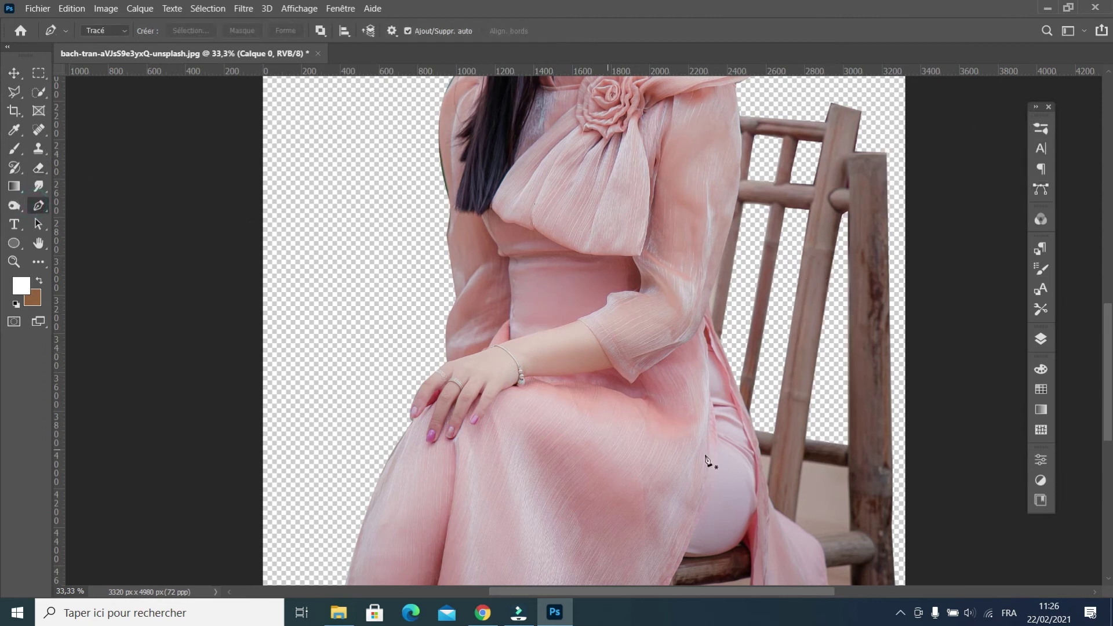
# Trace a Pen path along the gap below the chair's side rail
pyautogui.click(802, 461)
pyautogui.click(848, 466)
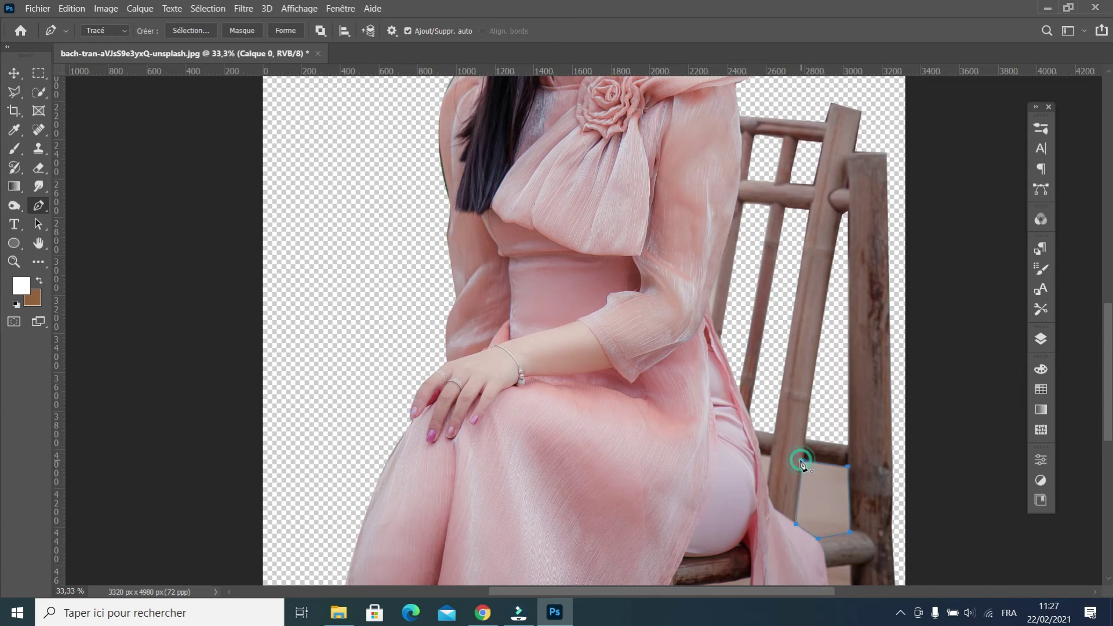
pyautogui.click(36, 170)
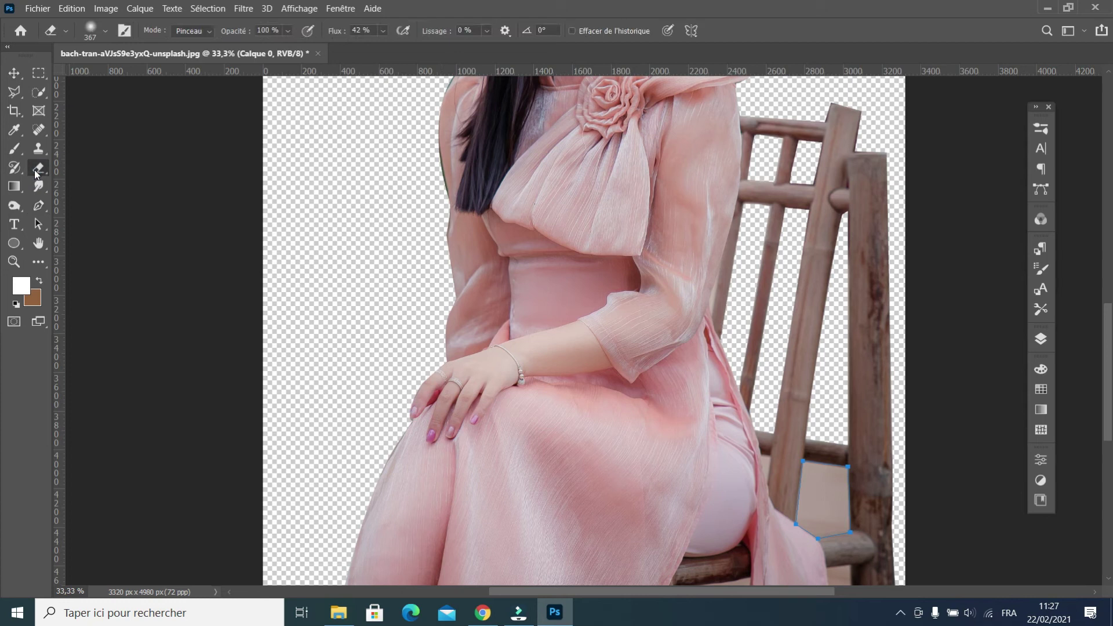
pyautogui.rightClick(38, 172)
# Undo a stray Magic Eraser erase of the dress, then load the gap path as a selection and deselect
pyautogui.click(93, 195)
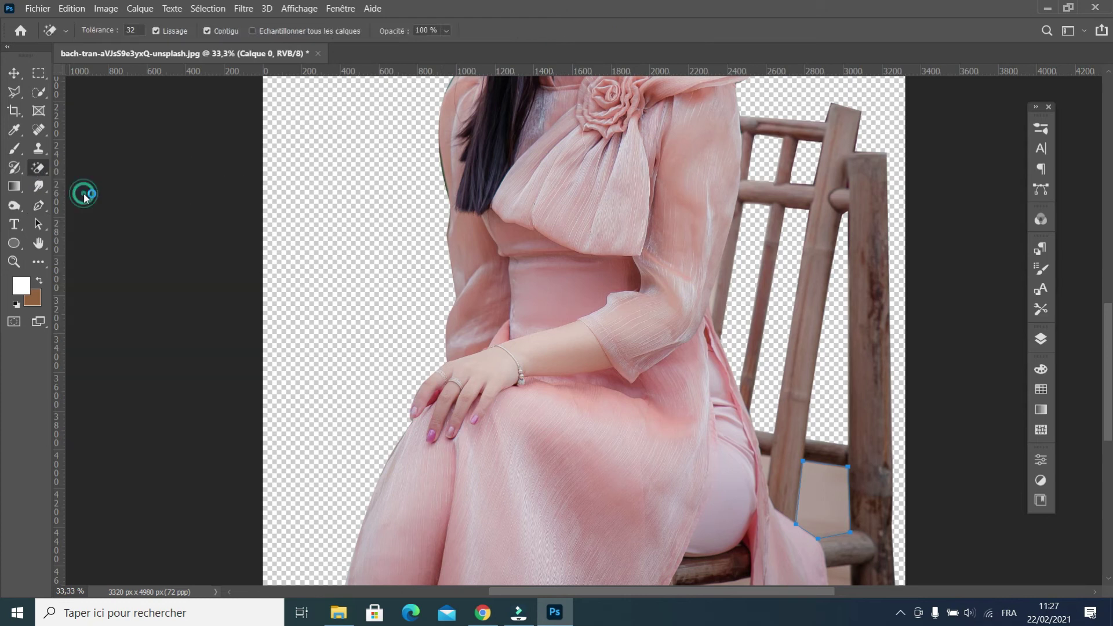
pyautogui.click(842, 501)
pyautogui.hotkey('ctrl', 'z')
pyautogui.click(1041, 189)
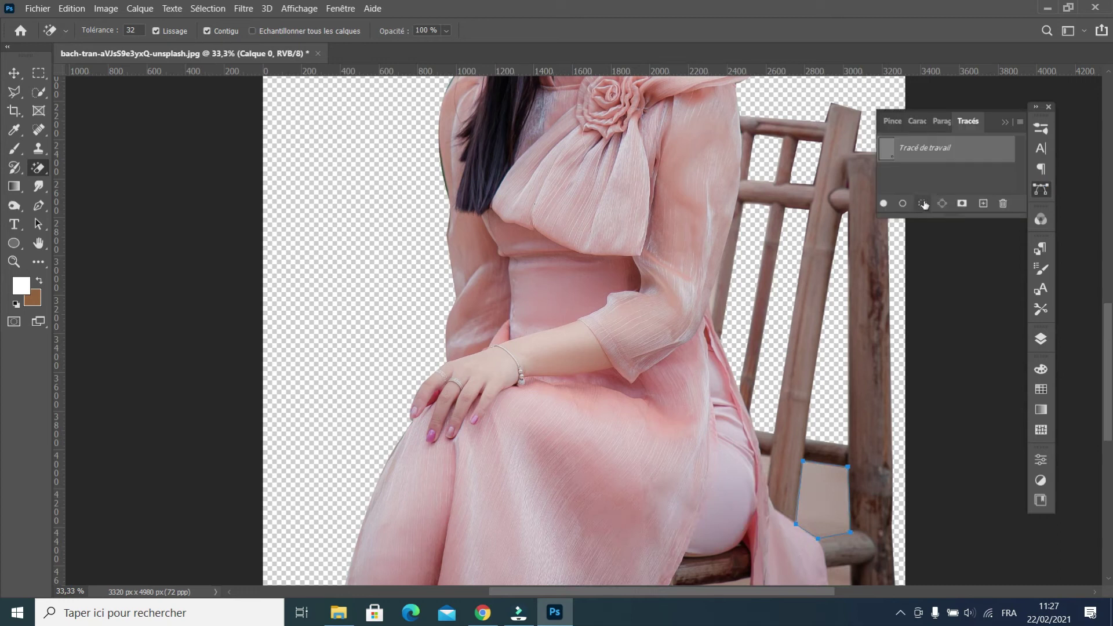
pyautogui.click(922, 204)
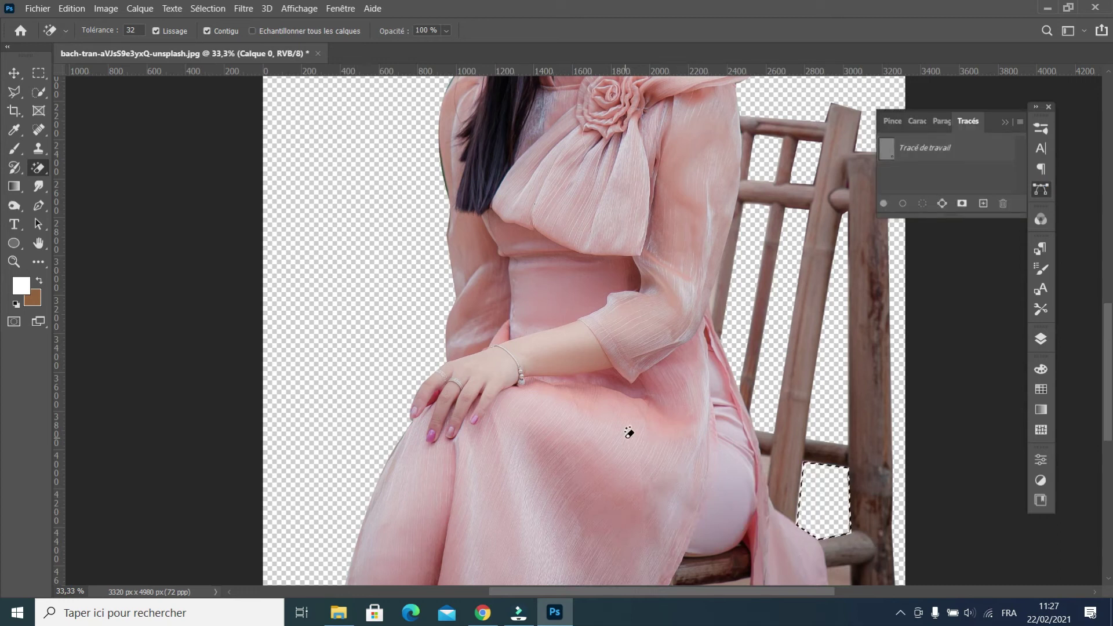
pyautogui.hotkey('ctrl', 'd')
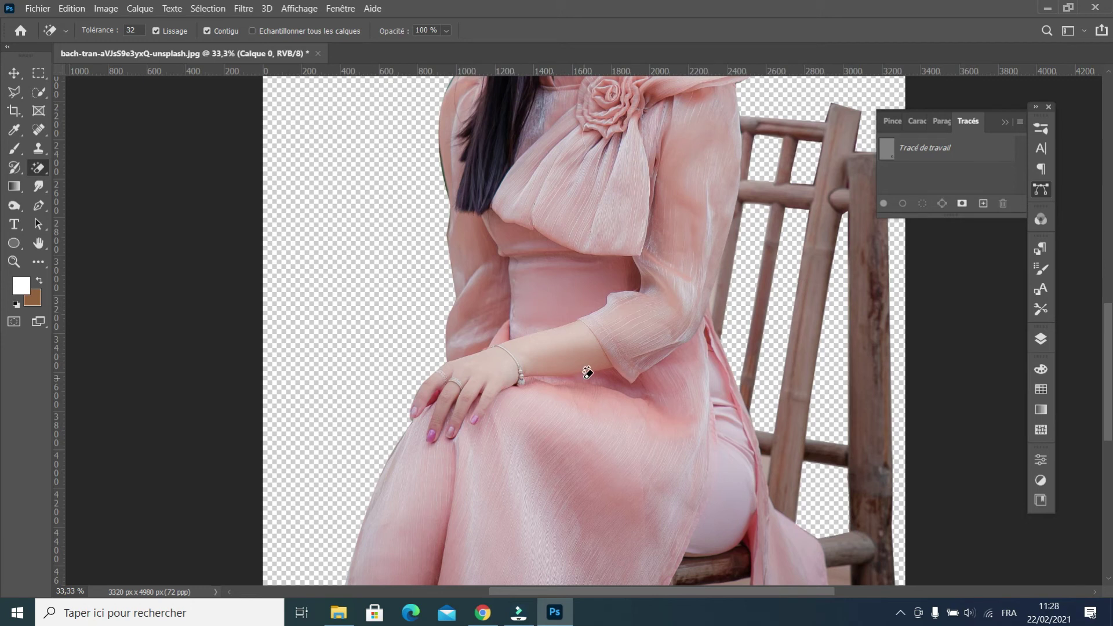
# Trace the small gap at the chair edge beside her hip and load it as a selection
pyautogui.click(33, 207)
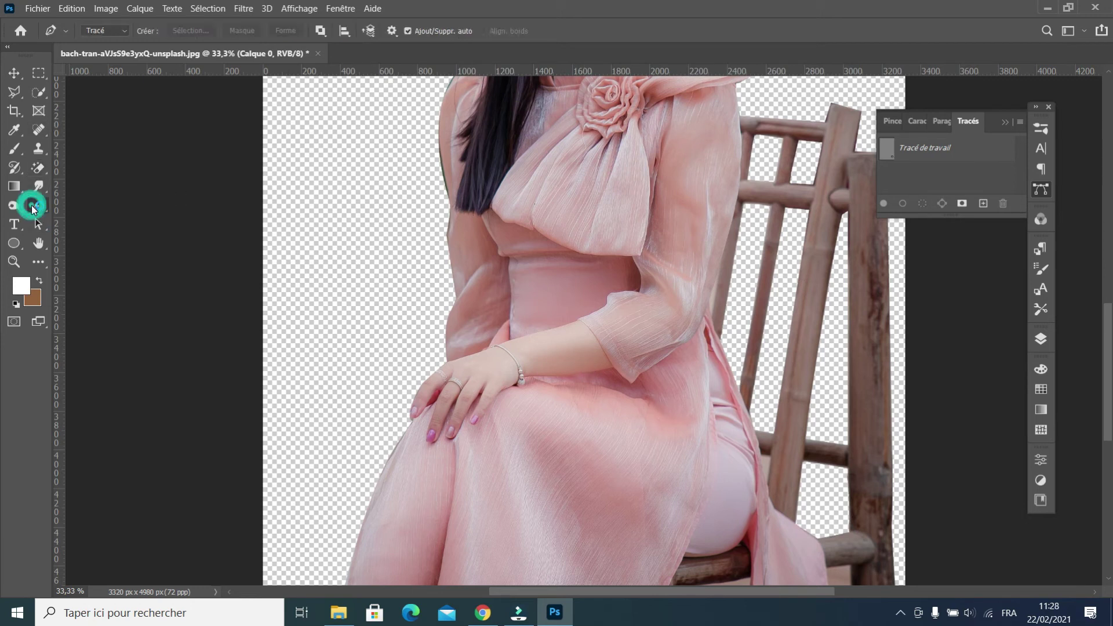
pyautogui.click(761, 453)
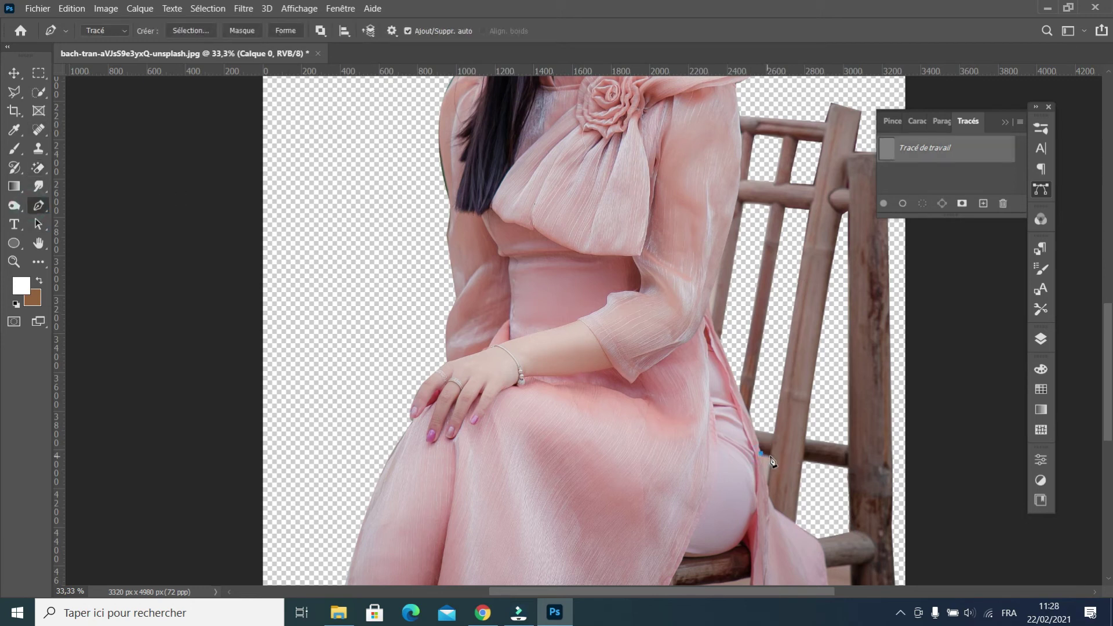
pyautogui.click(767, 484)
pyautogui.click(924, 197)
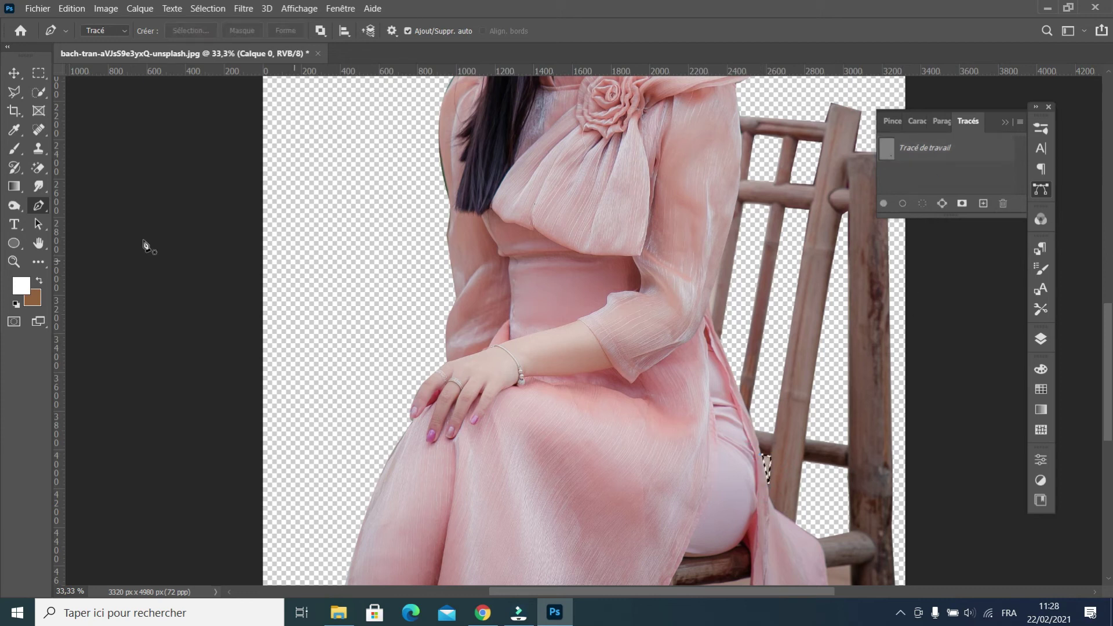
pyautogui.click(38, 167)
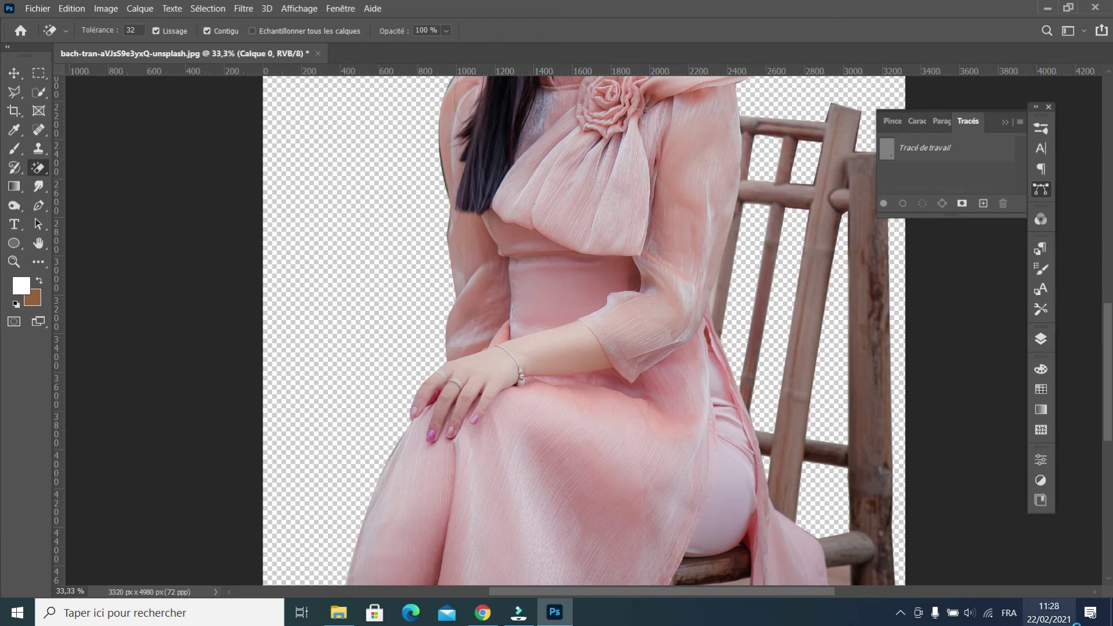
pyautogui.click(1107, 579)
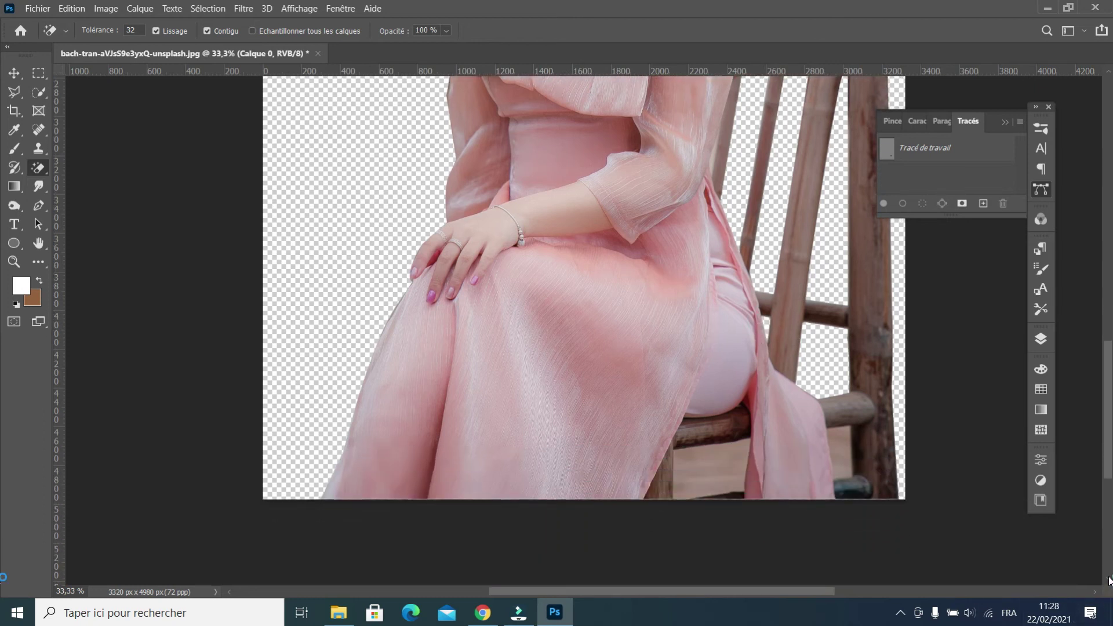
# Trace the gap under the seat, Magic Eraser it to transparency, and deselect
pyautogui.click(38, 205)
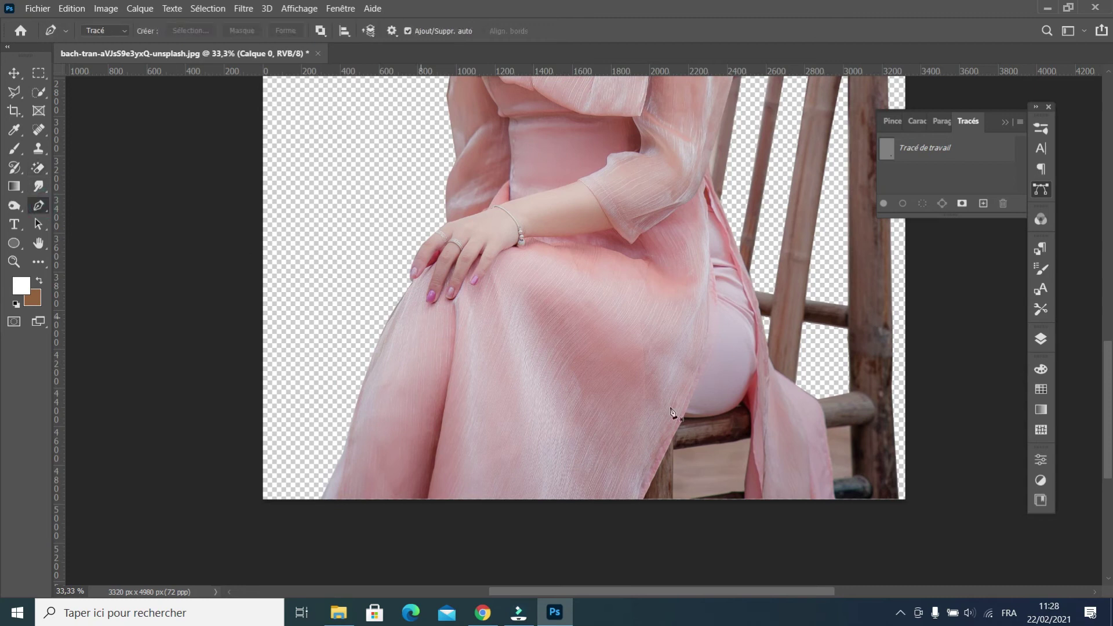
pyautogui.click(673, 451)
pyautogui.click(751, 438)
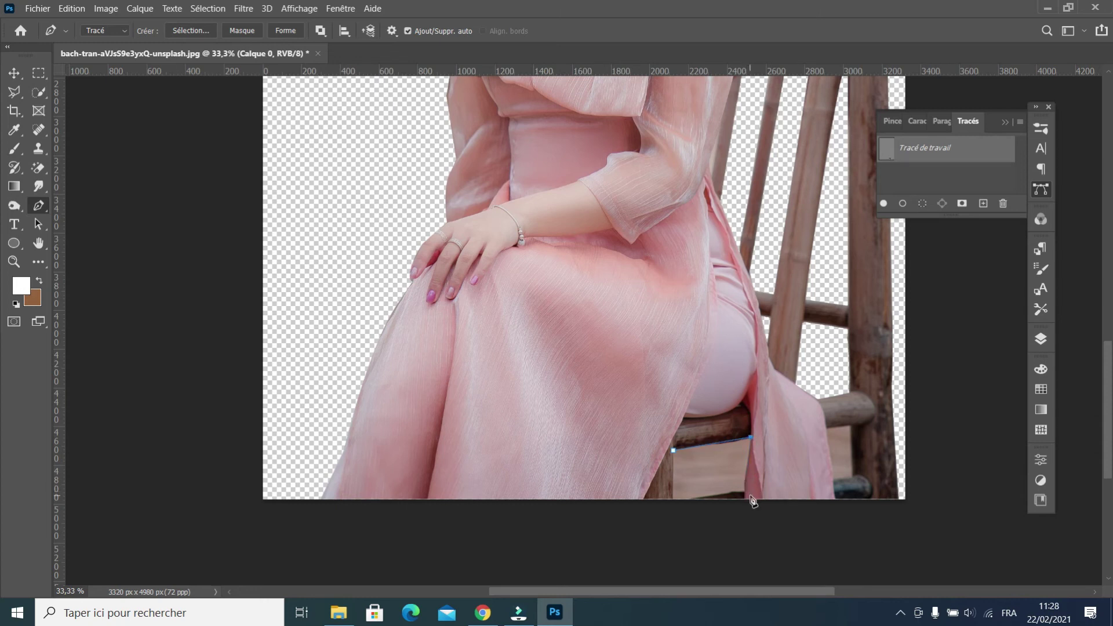
pyautogui.click(747, 496)
pyautogui.click(673, 498)
pyautogui.click(672, 451)
pyautogui.click(922, 203)
pyautogui.click(39, 168)
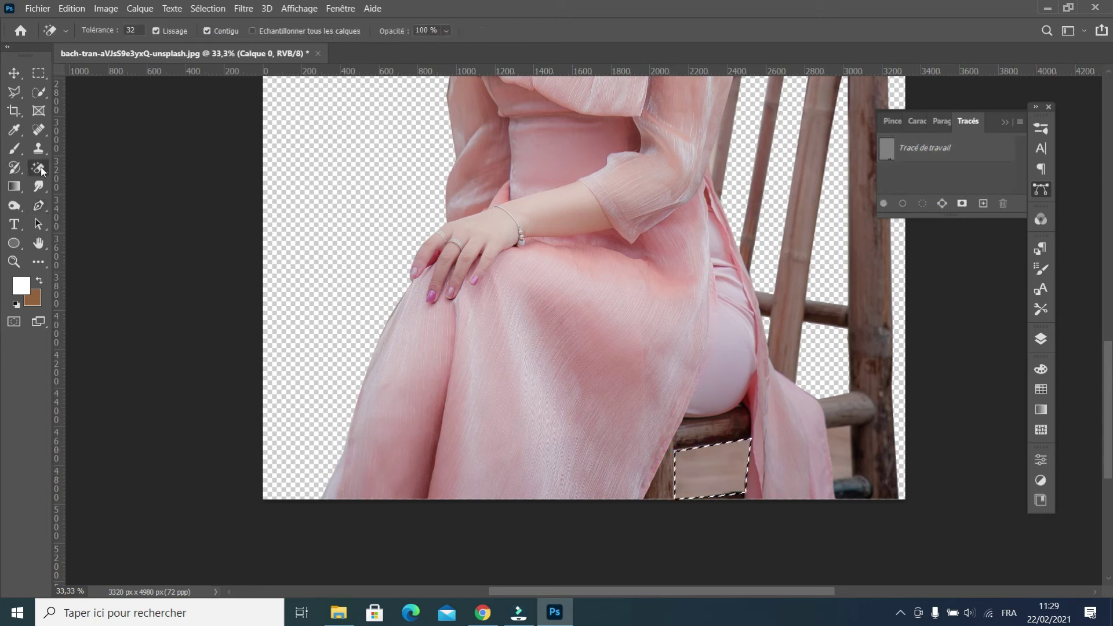
pyautogui.click(716, 469)
pyautogui.hotkey('ctrl', 'd')
# Trace the gap by the chair's back leg and load it as a selection
pyautogui.click(38, 205)
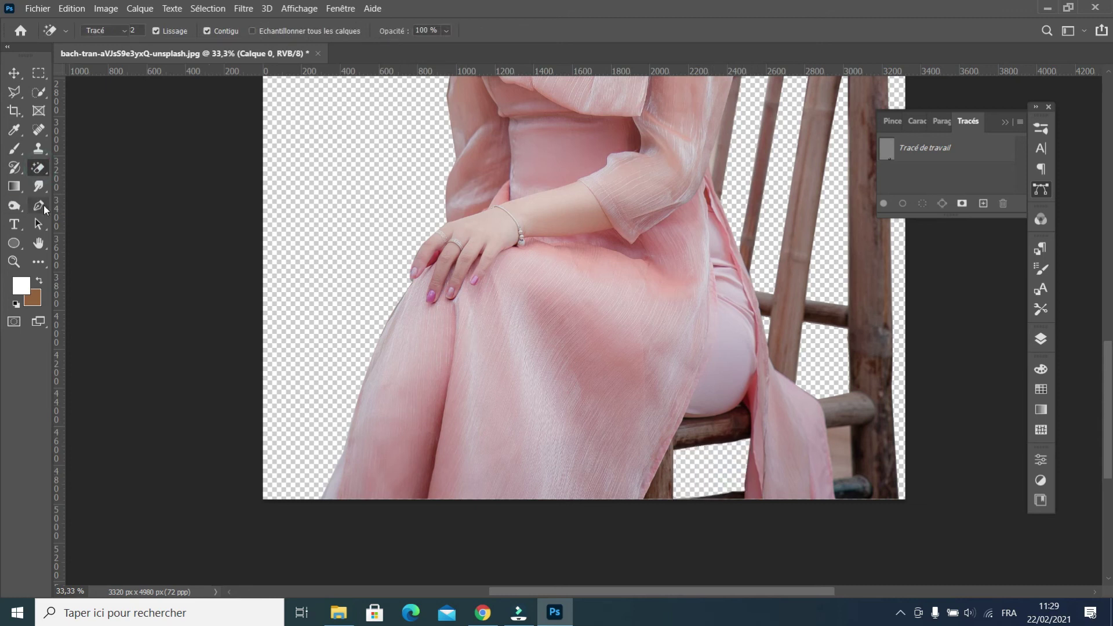
pyautogui.click(828, 430)
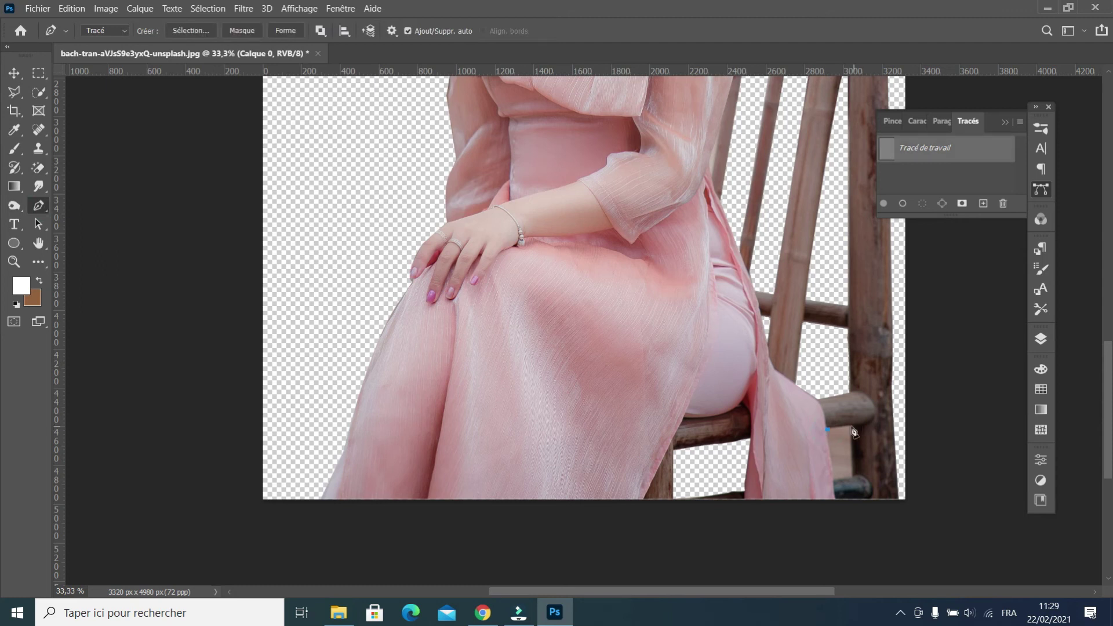
pyautogui.click(852, 476)
pyautogui.click(827, 432)
pyautogui.click(36, 165)
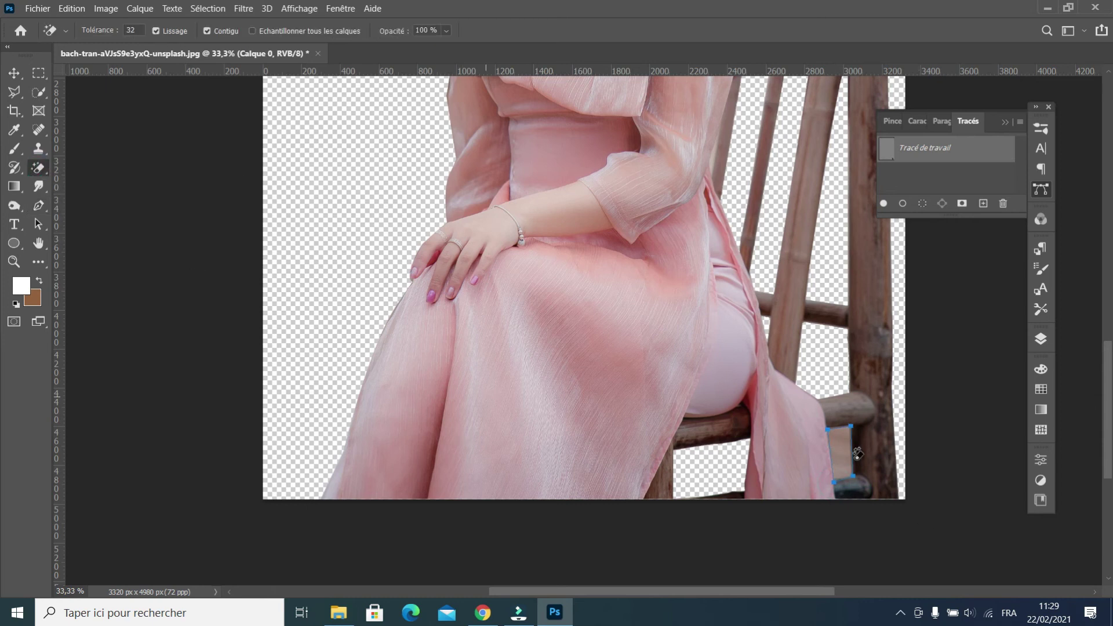
pyautogui.click(922, 203)
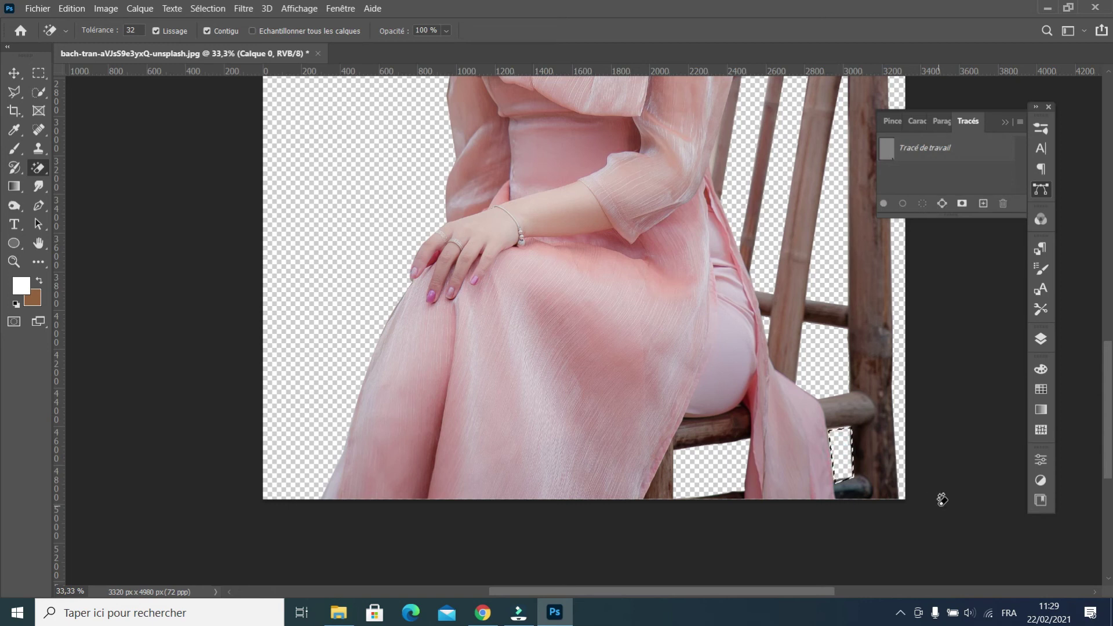
# Deselect, close the Paths panel, and zoom out to view the whole cutout
pyautogui.hotkey('ctrl', 'd')
pyautogui.click(1005, 122)
pyautogui.hotkey('ctrl', '-')
pyautogui.hotkey('ctrl', '-')
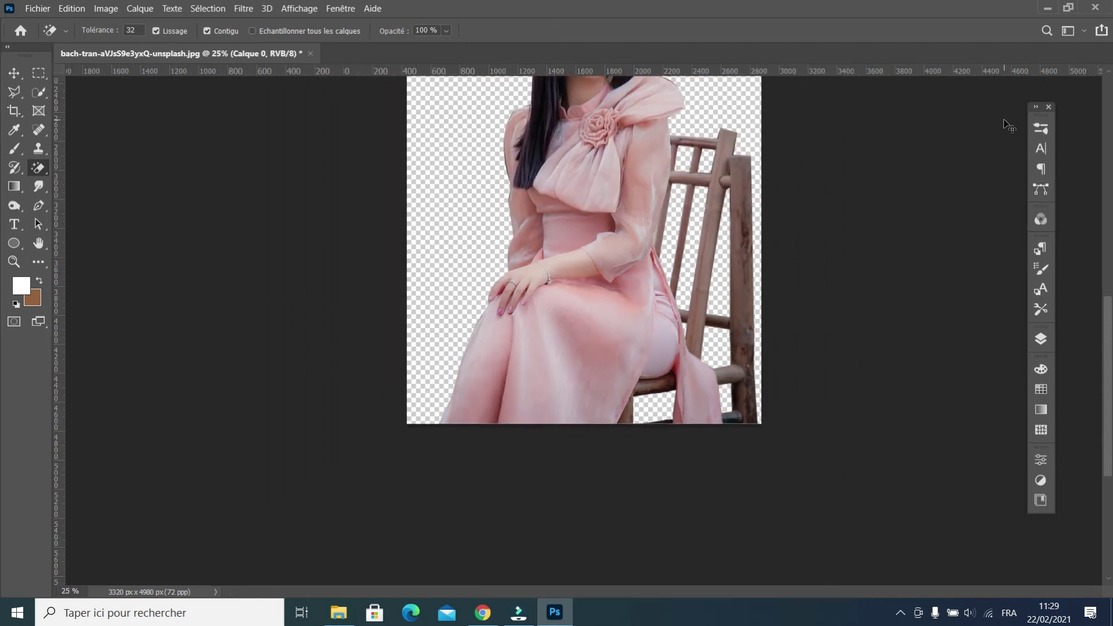
# Open the pink butterfly image and drag it into the woman cutout document
pyautogui.click(14, 73)
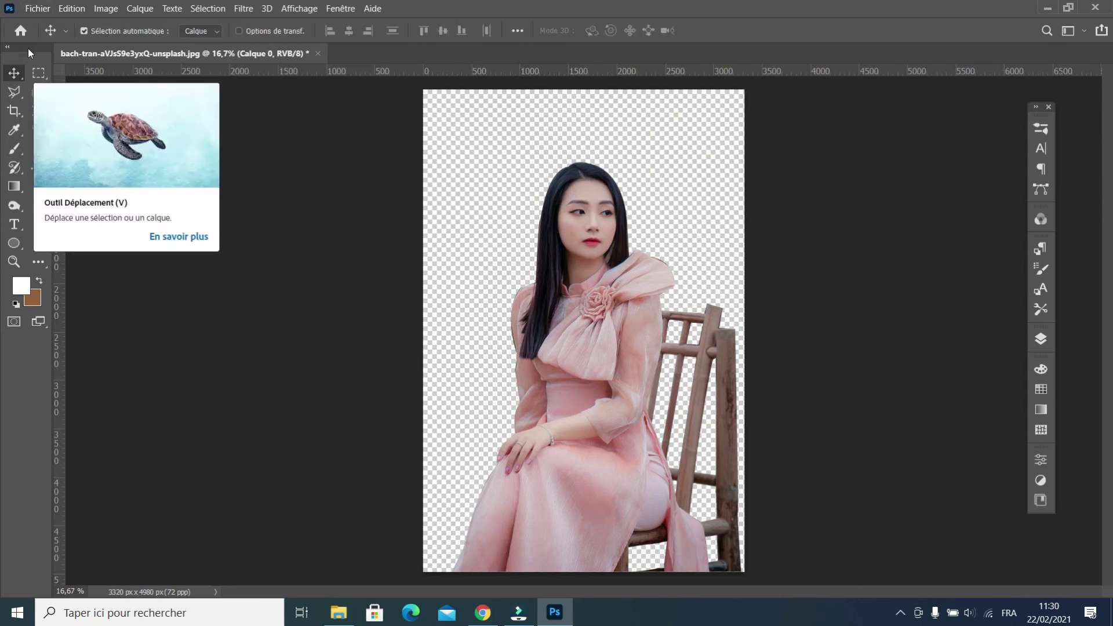
pyautogui.click(37, 8)
pyautogui.click(53, 36)
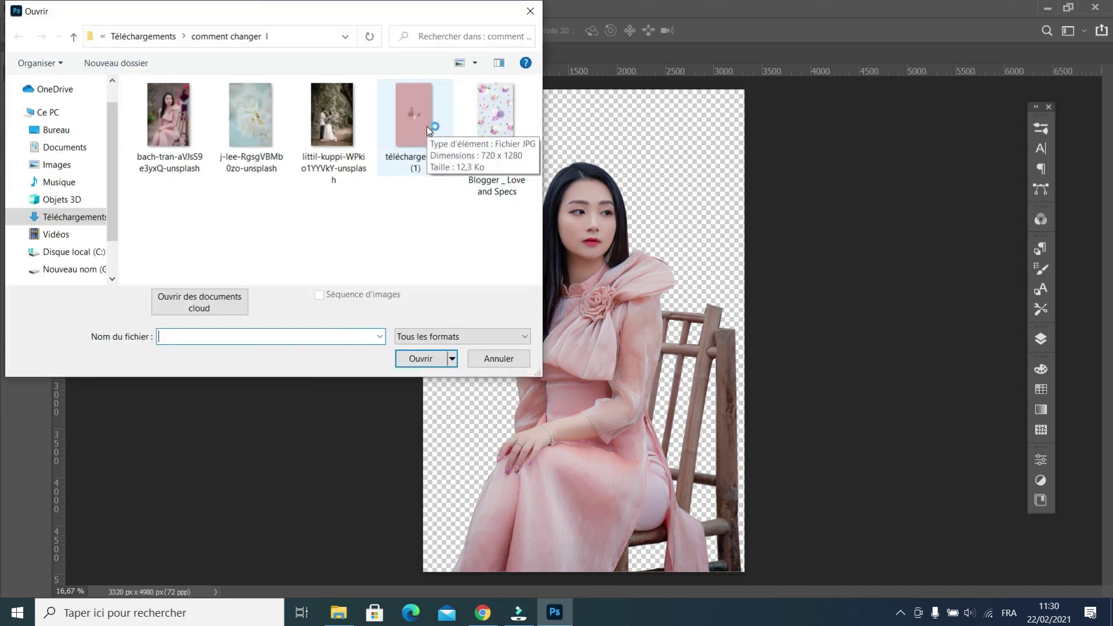
pyautogui.click(427, 126)
pyautogui.click(441, 361)
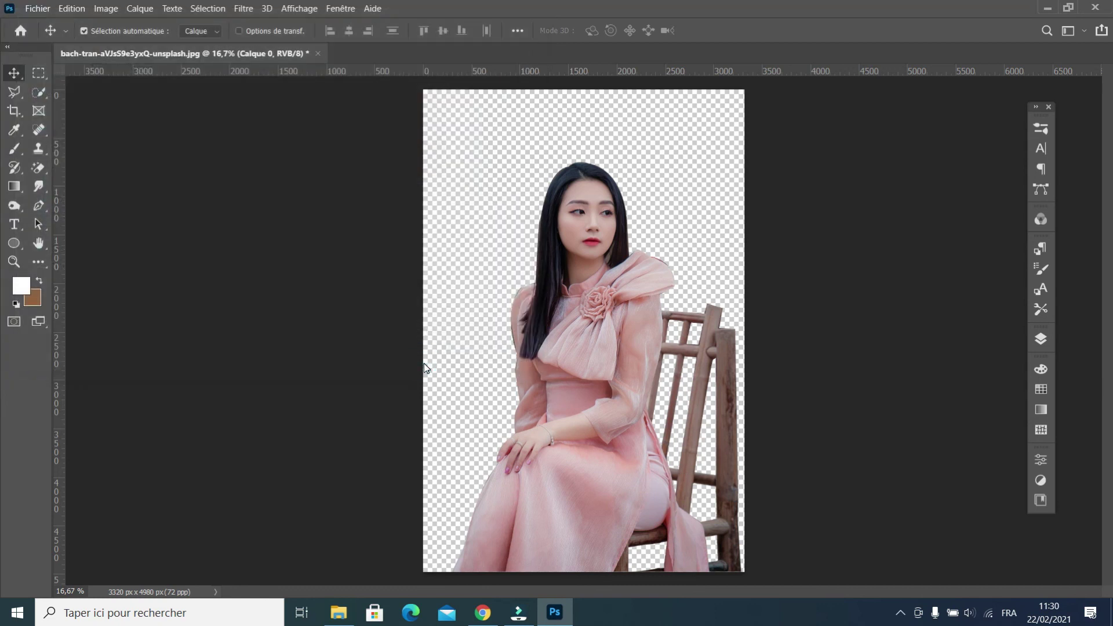
pyautogui.click(218, 54)
pyautogui.moveTo(497, 274); pyautogui.dragTo(498, 274)
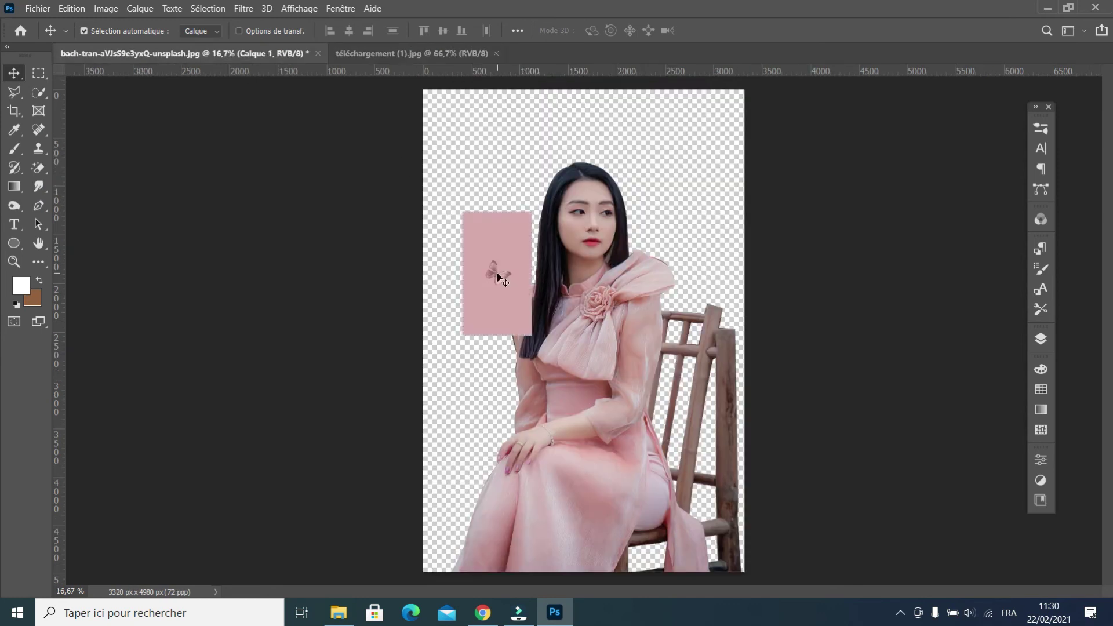
# Move the butterfly layer below the woman and scale it up to cover the canvas
pyautogui.click(1041, 339)
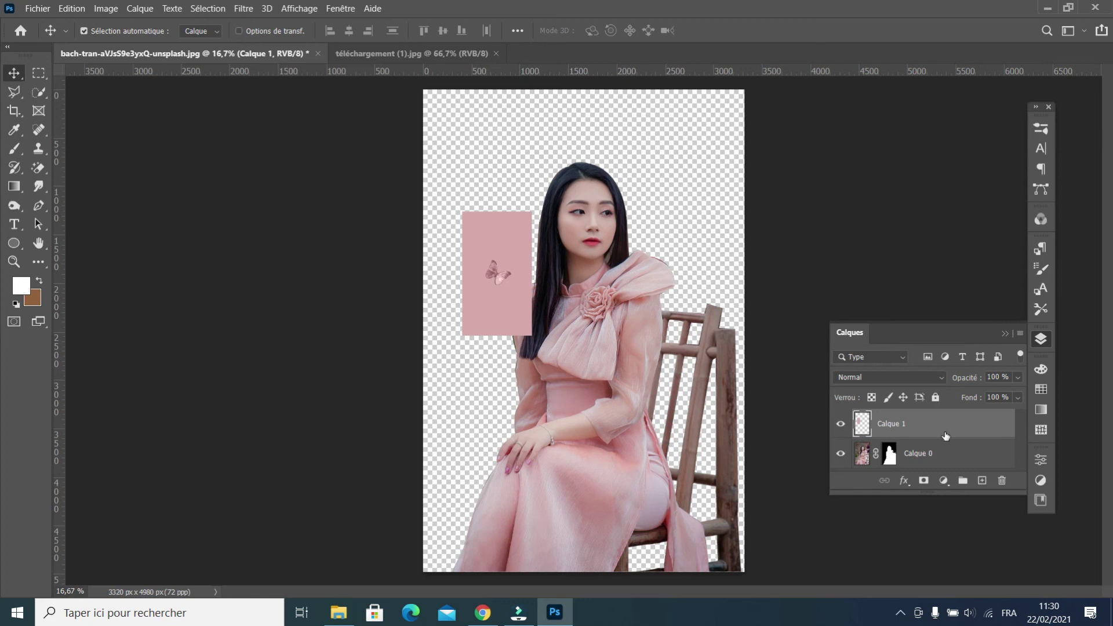
pyautogui.moveTo(945, 436); pyautogui.dragTo(961, 471)
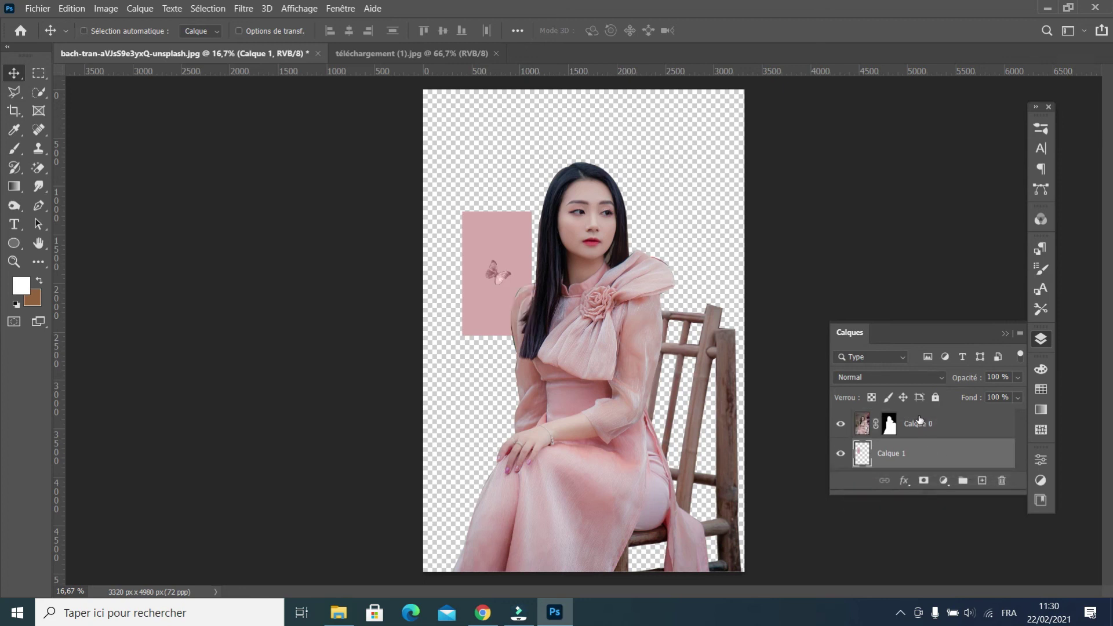
pyautogui.hotkey('ctrl', 't')
pyautogui.moveTo(535, 209)
pyautogui.mouseDown()
pyautogui.moveTo(961, 60)
pyautogui.moveTo(745, 114)
pyautogui.mouseUp()
pyautogui.moveTo(642, 152)
pyautogui.mouseDown()
pyautogui.moveTo(713, 220)
pyautogui.moveTo(718, 311)
pyautogui.moveTo(720, 295)
pyautogui.mouseUp()
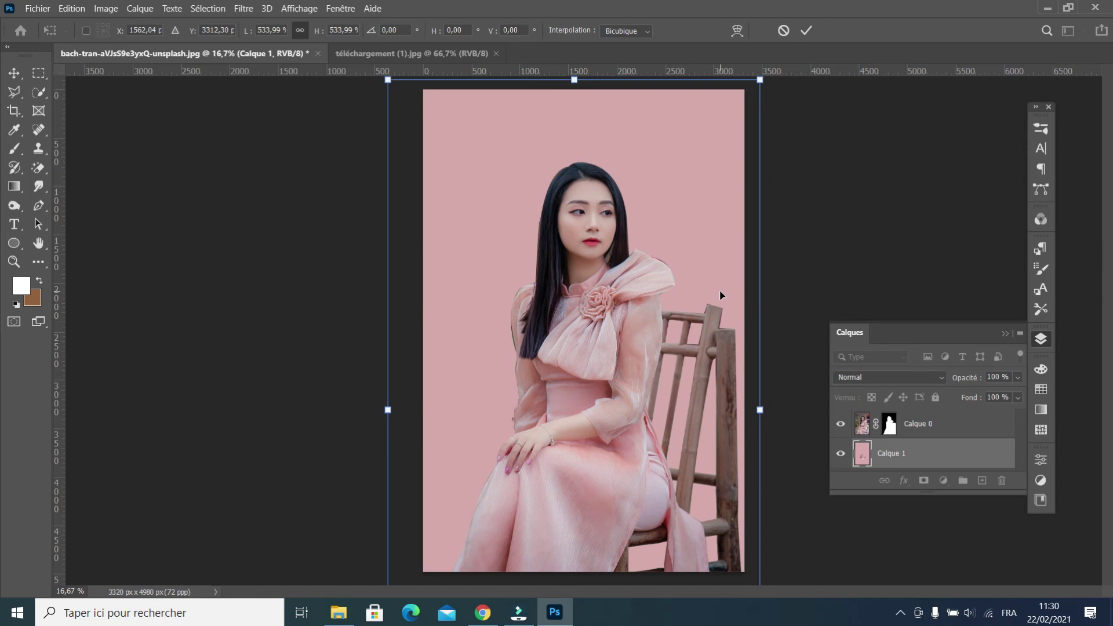
# Commit the scale, then nudge the butterfly layer up and left until it sits beside her head
pyautogui.press('Return')
pyautogui.hotkey('ctrl', '-')
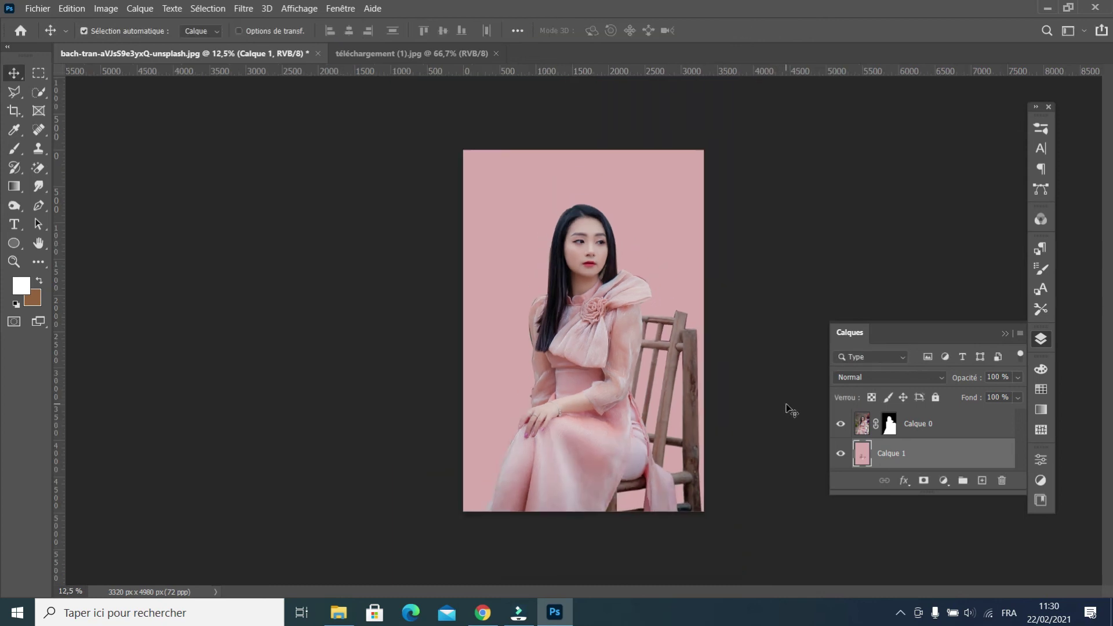
pyautogui.hotkey('ctrl', 't')
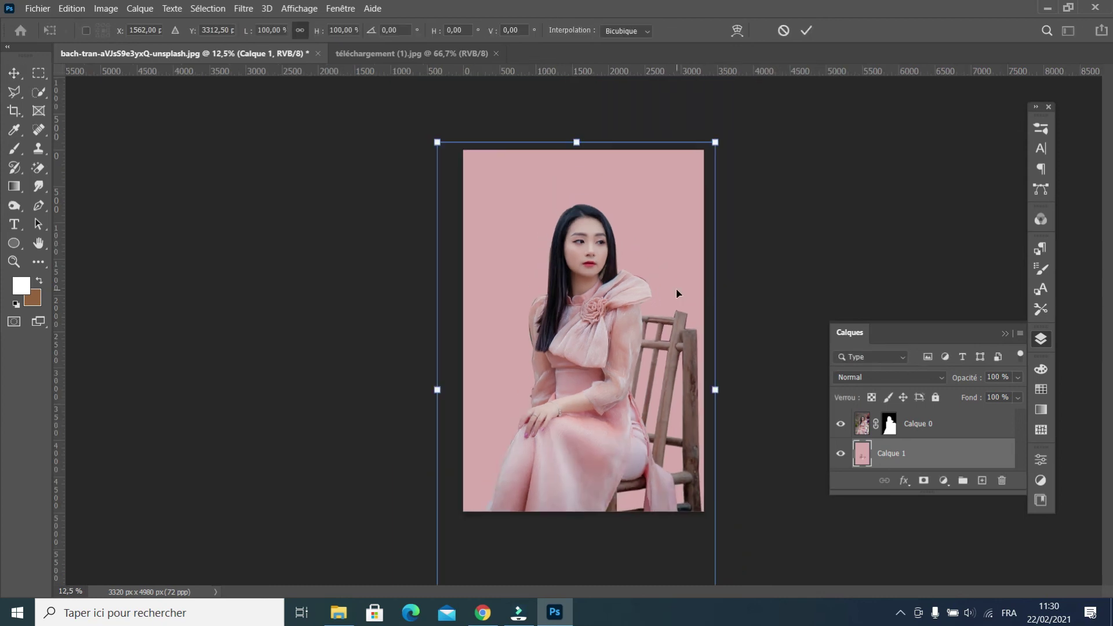
pyautogui.hotkey('shift', 'Up')
pyautogui.hotkey('shift', 'Up')
pyautogui.hotkey('shift', 'Up')
pyautogui.hotkey('shift', 'Up')
pyautogui.hotkey('shift', 'Up')
pyautogui.hotkey('shift', 'Up')
pyautogui.hotkey('shift', 'Up')
pyautogui.hotkey('shift', 'Up')
pyautogui.hotkey('shift', 'Up')
pyautogui.hotkey('shift', 'Up')
pyautogui.hotkey('shift', 'Up')
pyautogui.hotkey('shift', 'Up')
pyautogui.hotkey('shift', 'Up')
pyautogui.hotkey('shift', 'Up')
pyautogui.hotkey('shift', 'Up')
pyautogui.hotkey('shift', 'Up')
pyautogui.hotkey('shift', 'Up')
pyautogui.hotkey('shift', 'Up')
pyautogui.press('Left')
pyautogui.press('Left')
pyautogui.press('Left')
pyautogui.press('Left')
pyautogui.press('Left')
pyautogui.press('Left')
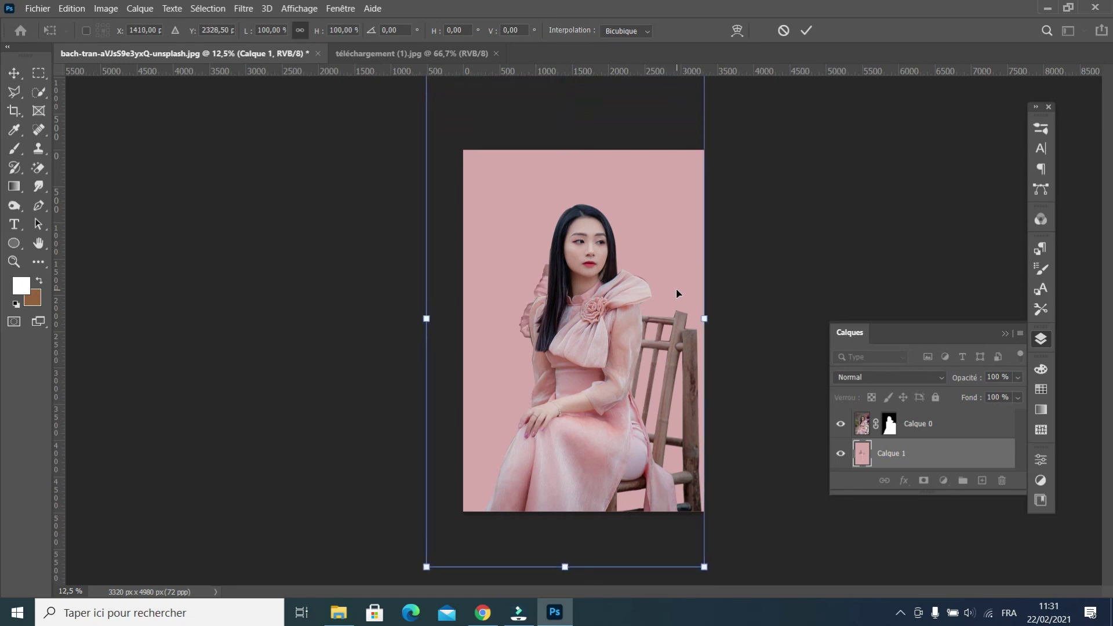
pyautogui.press('Left')
pyautogui.press('Left')
pyautogui.press('Left')
pyautogui.press('Left')
pyautogui.press('Left')
pyautogui.press('Left')
pyautogui.hotkey('shift', 'Left')
pyautogui.hotkey('shift', 'Left')
pyautogui.hotkey('shift', 'Left')
pyautogui.hotkey('shift', 'Up')
pyautogui.hotkey('shift', 'Up')
pyautogui.hotkey('shift', 'Up')
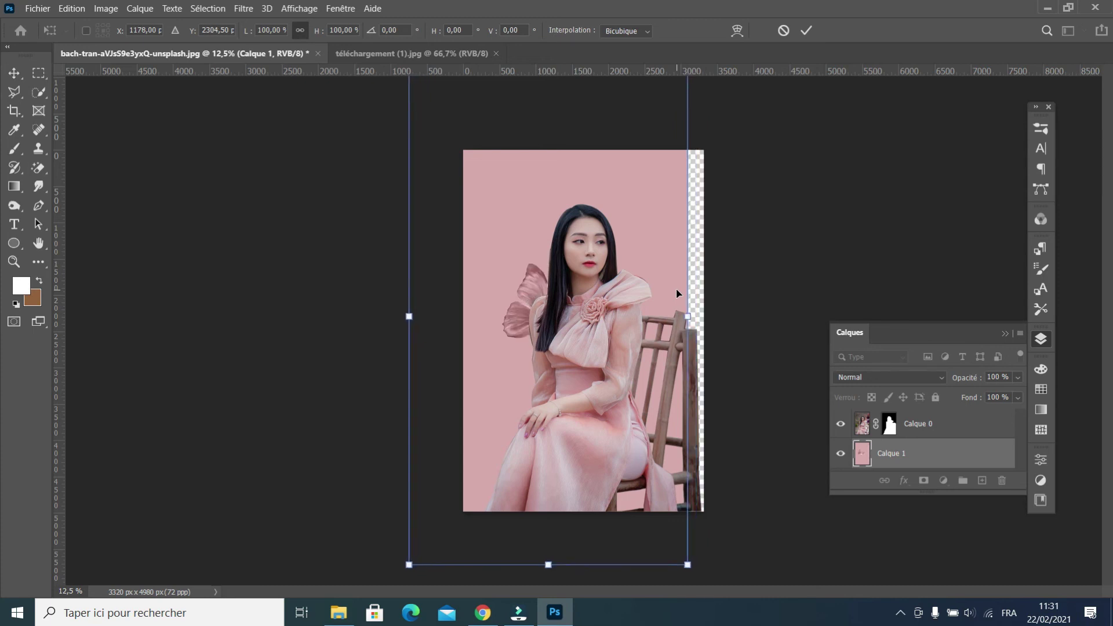
pyautogui.hotkey('shift', 'Up')
pyautogui.hotkey('shift', 'Up')
pyautogui.hotkey('shift', 'Up')
pyautogui.hotkey('shift', 'Up')
pyautogui.hotkey('shift', 'Up')
pyautogui.hotkey('shift', 'Up')
pyautogui.hotkey('shift', 'Up')
pyautogui.hotkey('shift', 'Up')
pyautogui.hotkey('shift', 'Up')
pyautogui.hotkey('shift', 'Up')
pyautogui.hotkey('shift', 'Up')
pyautogui.hotkey('shift', 'Up')
pyautogui.hotkey('shift', 'Up')
pyautogui.hotkey('shift', 'Up')
pyautogui.hotkey('shift', 'Up')
pyautogui.hotkey('shift', 'Up')
pyautogui.hotkey('shift', 'Up')
pyautogui.hotkey('shift', 'Up')
pyautogui.press('Up')
pyautogui.press('Up')
pyautogui.press('Up')
pyautogui.press('Up')
pyautogui.press('Up')
pyautogui.press('Up')
pyautogui.press('Up')
pyautogui.press('Up')
pyautogui.press('Up')
pyautogui.press('Up')
pyautogui.press('Up')
pyautogui.press('Up')
pyautogui.hotkey('shift', 'Left')
pyautogui.hotkey('shift', 'Left')
pyautogui.hotkey('shift', 'Left')
pyautogui.hotkey('shift', 'Left')
pyautogui.hotkey('shift', 'Left')
pyautogui.hotkey('shift', 'Left')
pyautogui.hotkey('shift', 'Left')
pyautogui.hotkey('shift', 'Left')
pyautogui.hotkey('shift', 'Left')
pyautogui.hotkey('shift', 'Left')
pyautogui.hotkey('shift', 'Left')
pyautogui.hotkey('shift', 'Left')
pyautogui.press('Left')
pyautogui.press('Left')
pyautogui.press('Left')
pyautogui.hotkey('shift', 'Left')
pyautogui.hotkey('shift', 'Left')
pyautogui.hotkey('shift', 'Left')
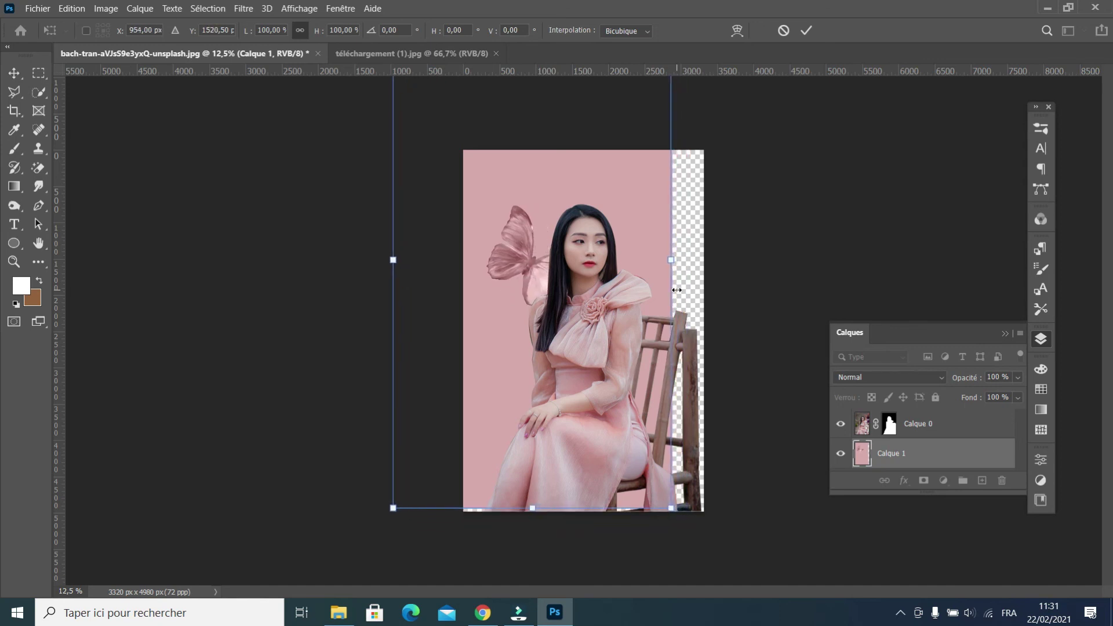
pyautogui.hotkey('shift', 'Up')
pyautogui.hotkey('shift', 'Up')
pyautogui.hotkey('shift', 'Up')
pyautogui.hotkey('shift', 'Up')
pyautogui.hotkey('shift', 'Up')
pyautogui.hotkey('shift', 'Up')
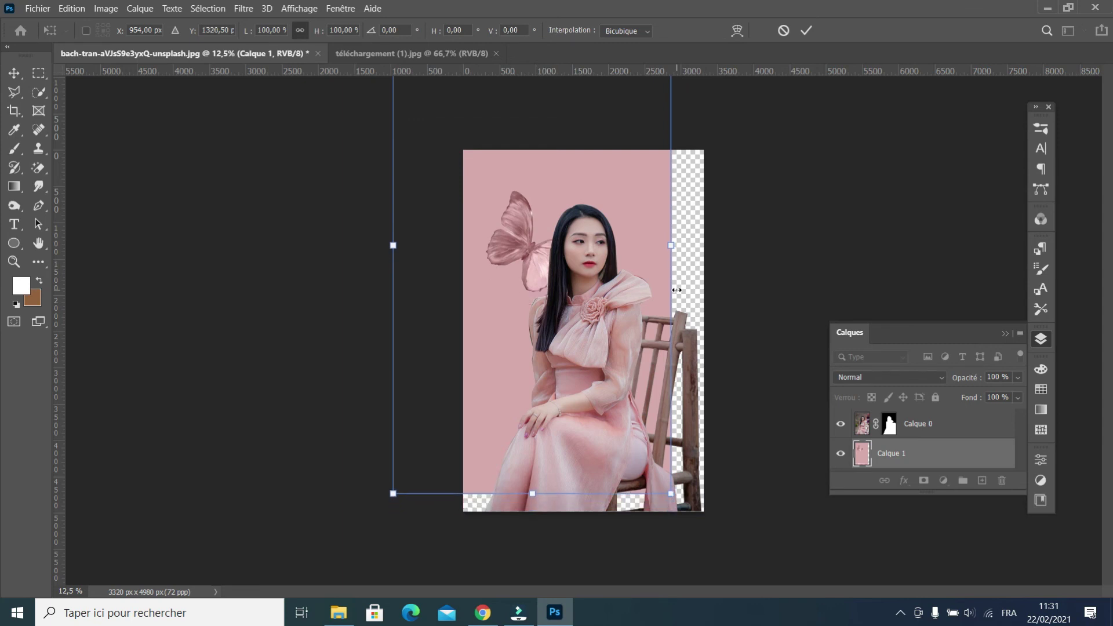
pyautogui.press('Return')
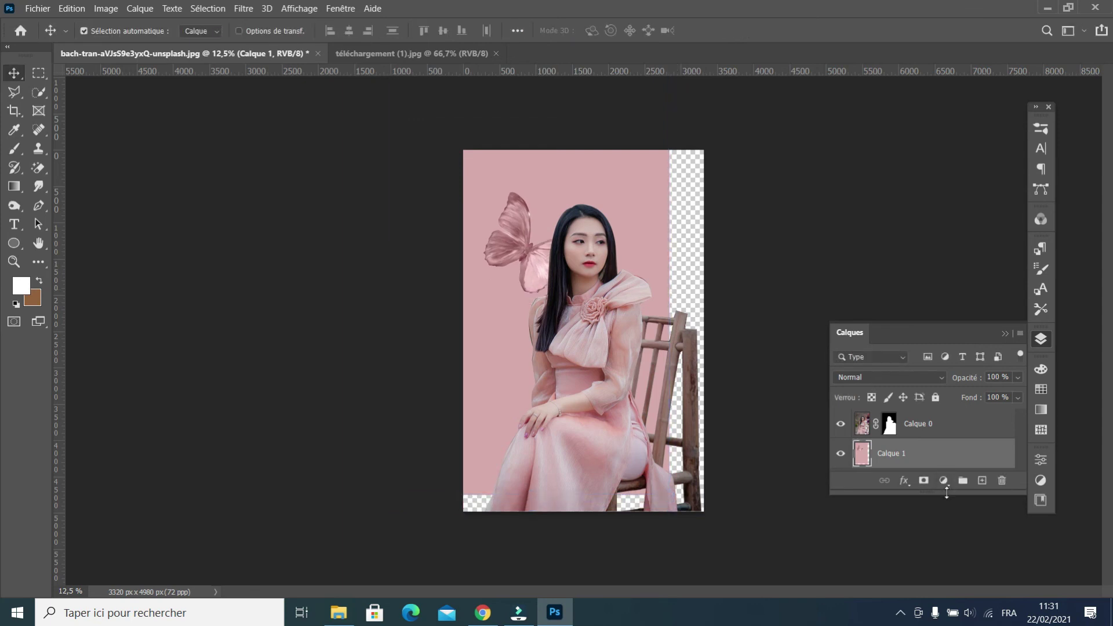
# Add a bottom layer filled with pink sampled from the butterfly backdrop
pyautogui.click(982, 481)
pyautogui.moveTo(931, 426)
pyautogui.mouseDown()
pyautogui.moveTo(931, 474)
pyautogui.moveTo(862, 454)
pyautogui.mouseUp()
pyautogui.click(35, 306)
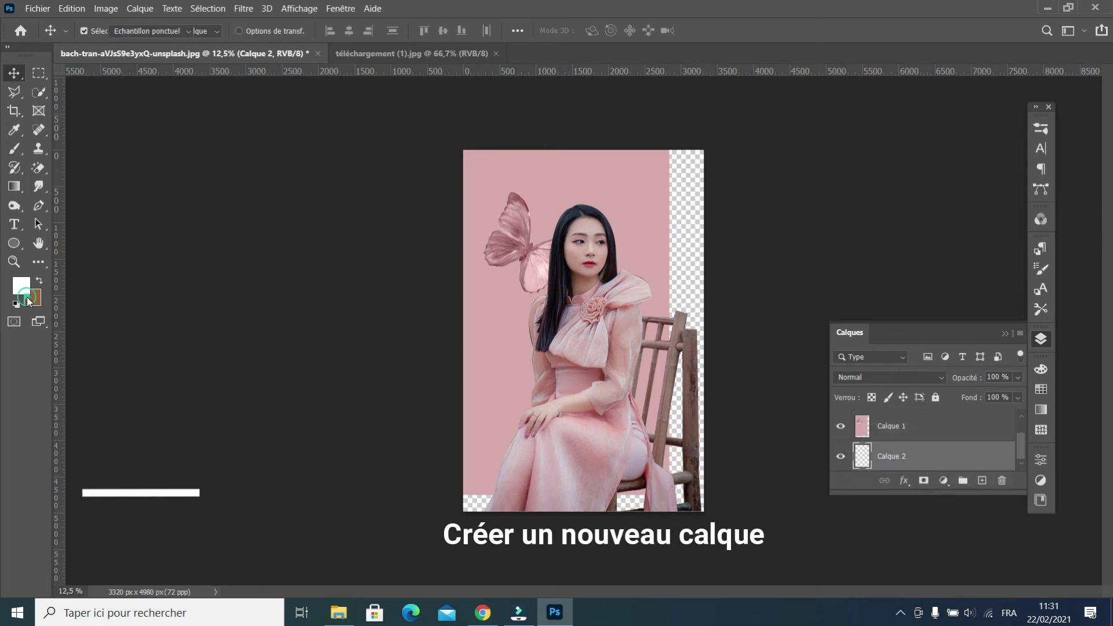
pyautogui.click(579, 169)
pyautogui.click(1014, 113)
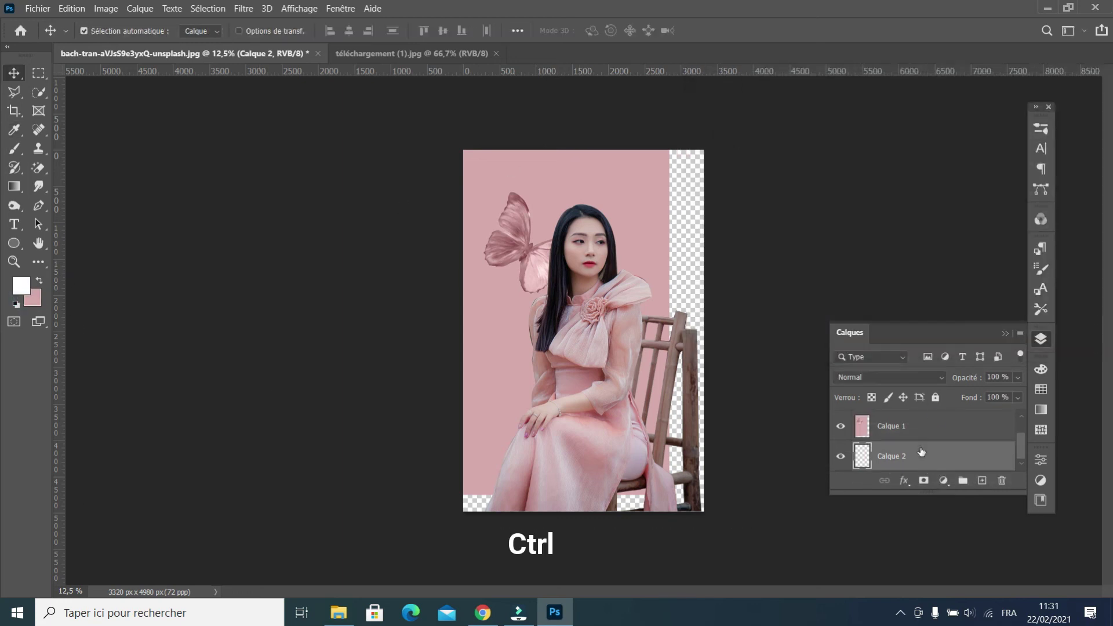
pyautogui.hotkey('ctrl', 'Delete')
pyautogui.hotkey('ctrl', 'Delete')
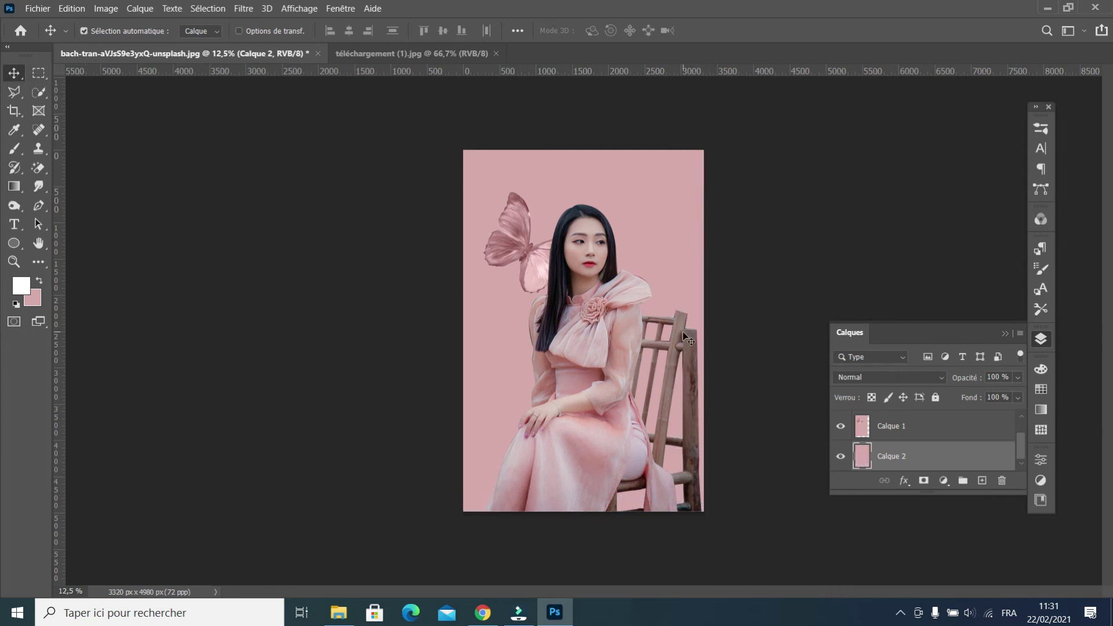
pyautogui.scroll(1, 1019, 424)
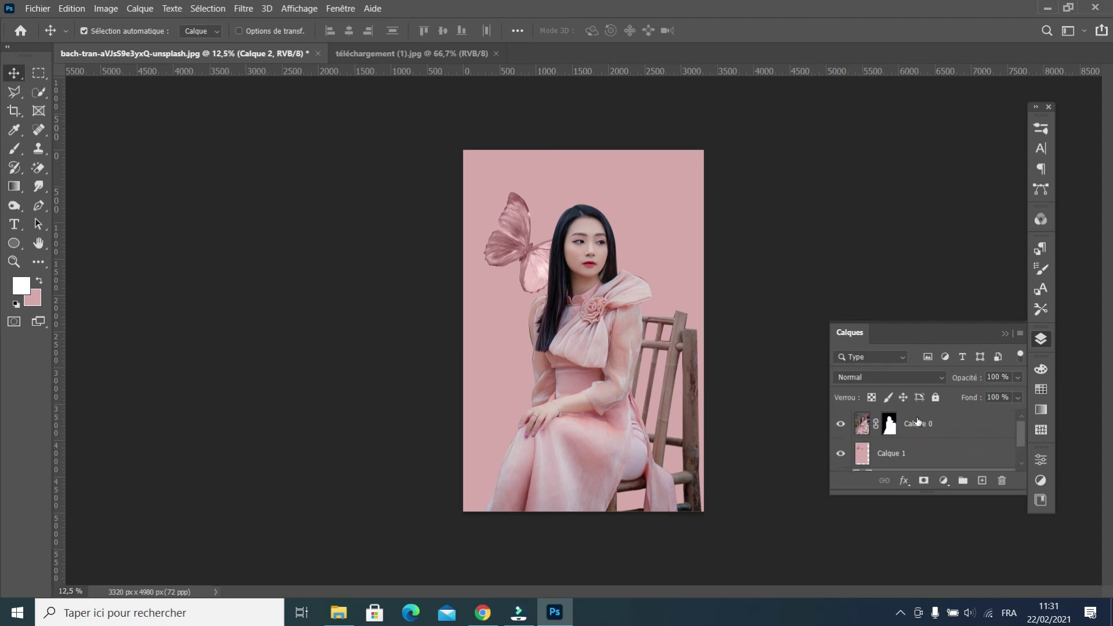
pyautogui.click(917, 422)
# Turn on a Stroke style for the woman layer, coloured with pink sampled from the backdrop
pyautogui.doubleClick(996, 422)
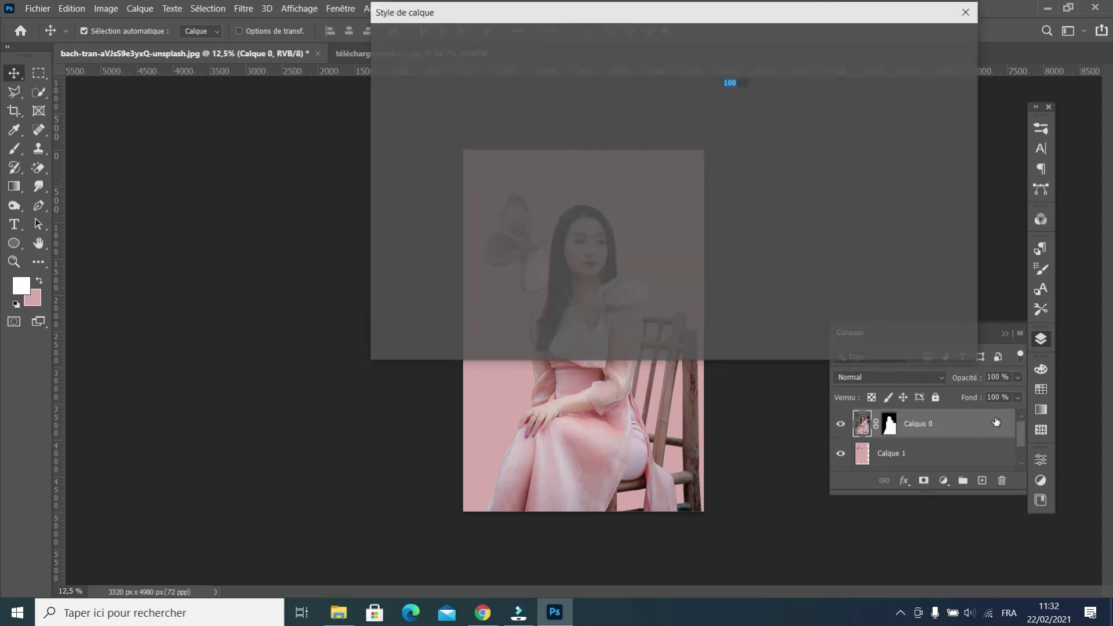
pyautogui.moveTo(694, 20); pyautogui.dragTo(1035, 21)
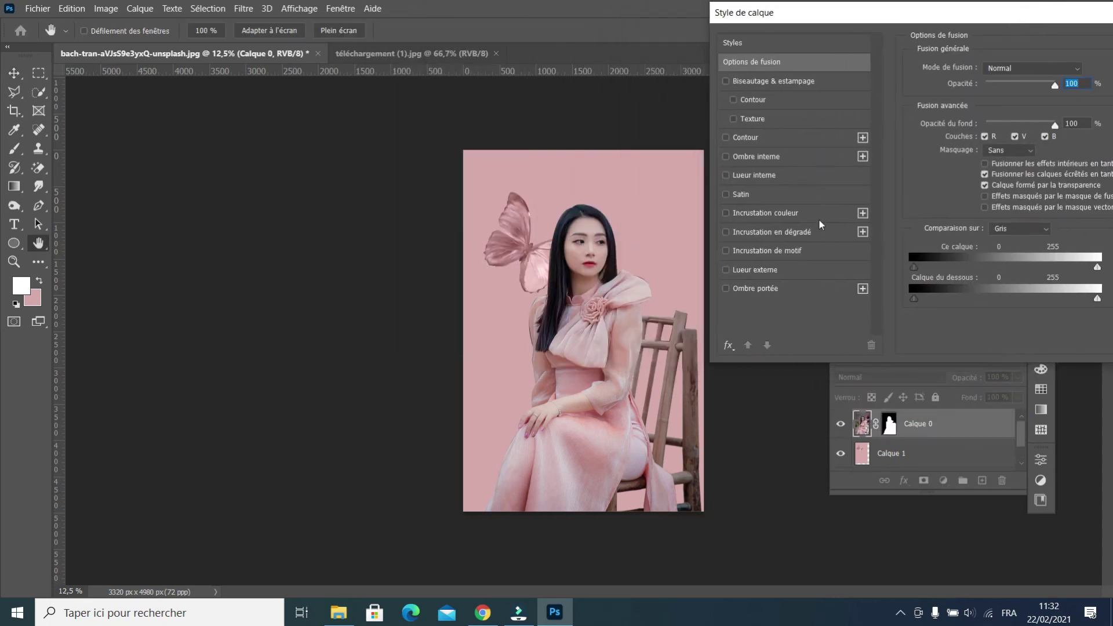
pyautogui.click(749, 138)
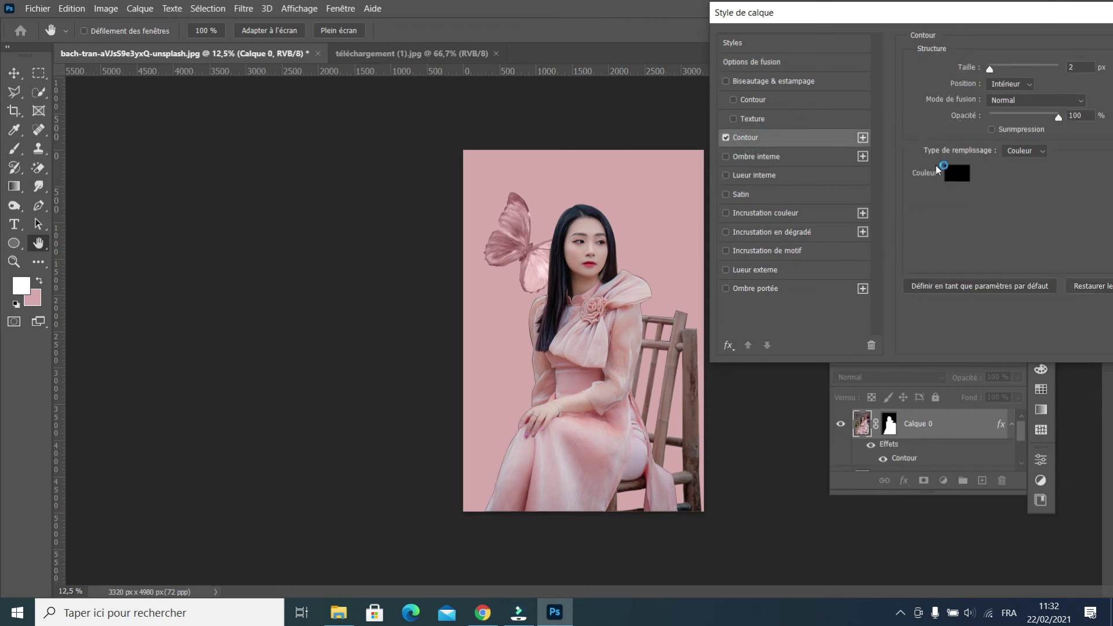
pyautogui.click(957, 174)
pyautogui.click(641, 193)
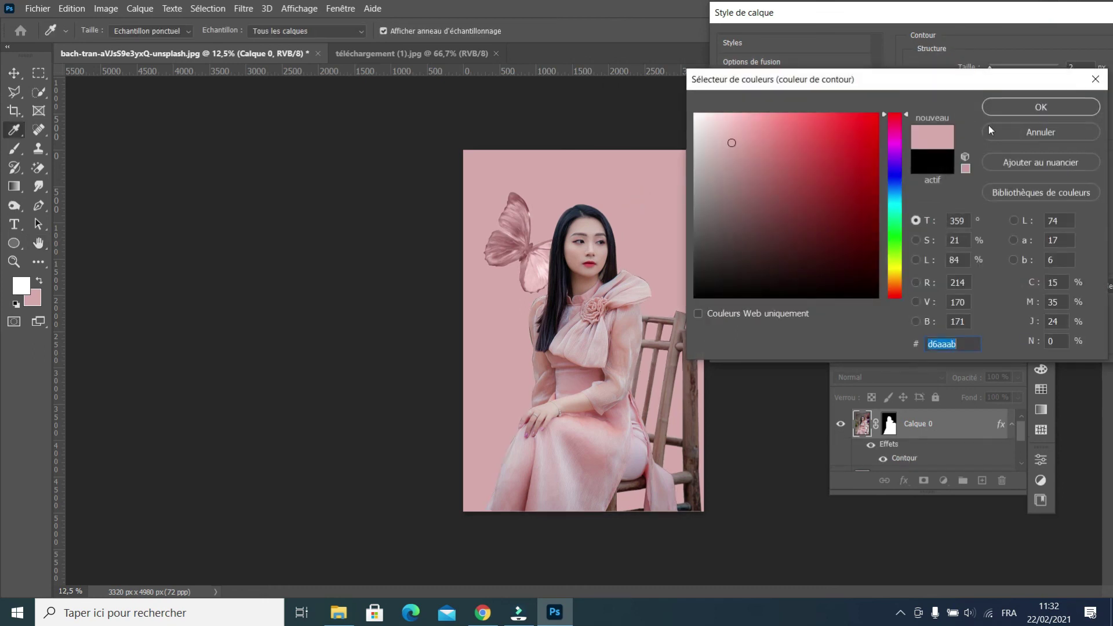
pyautogui.click(995, 109)
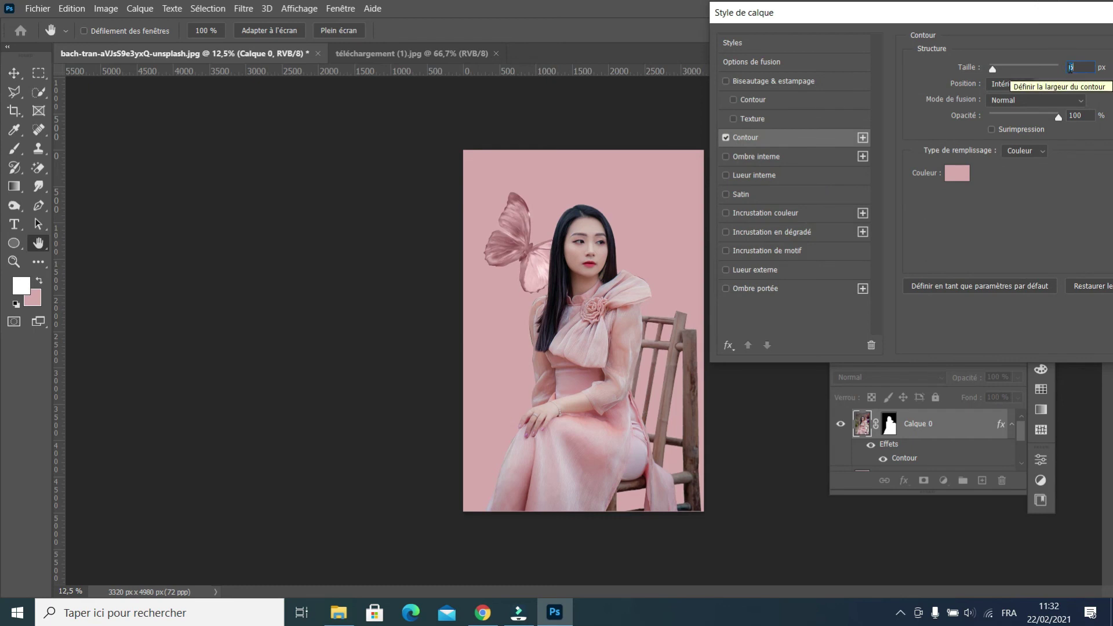
pyautogui.scroll(2, 1071, 67)
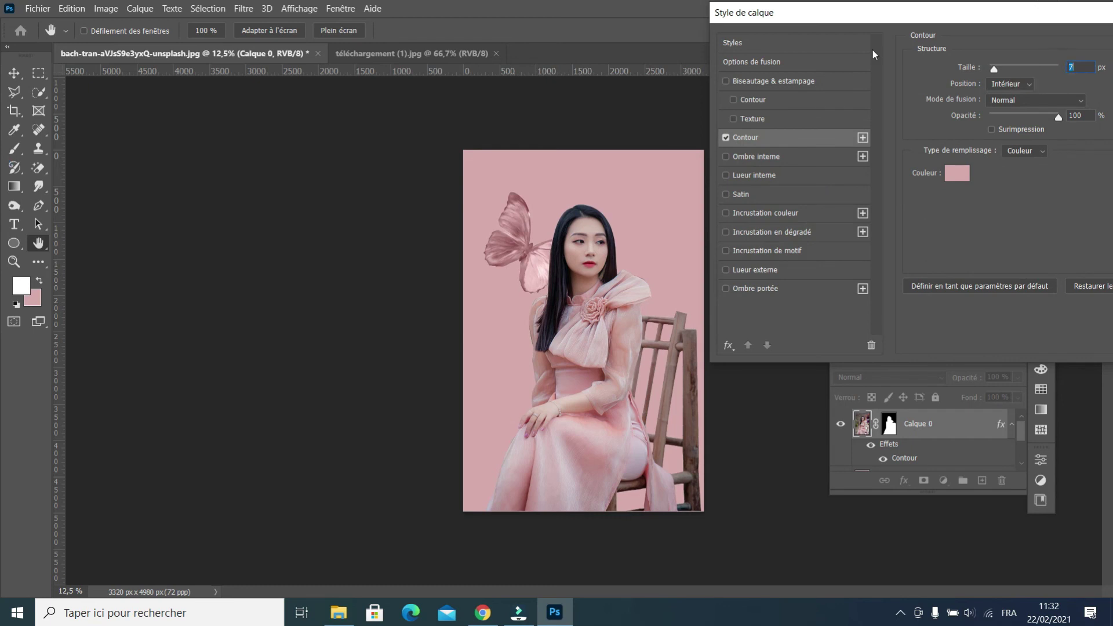